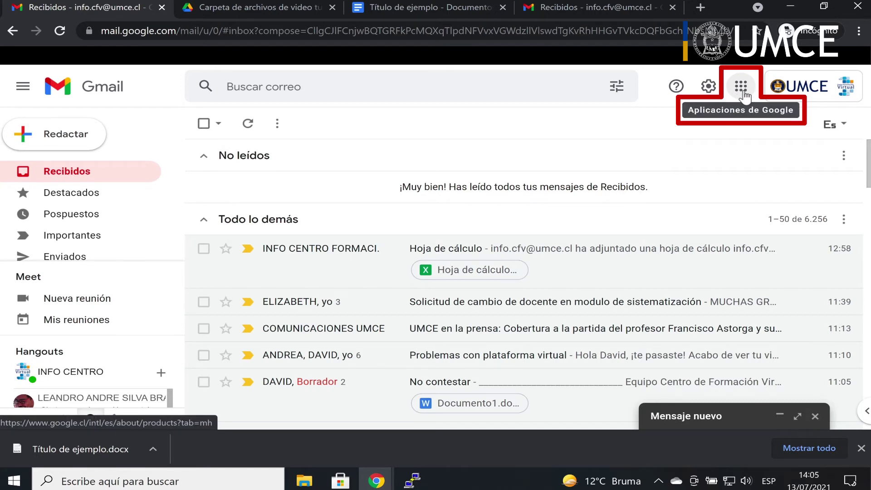
# Open Google Sheets (Hojas de cálculo) from the Google apps available in Gmail.
pyautogui.click(741, 93)
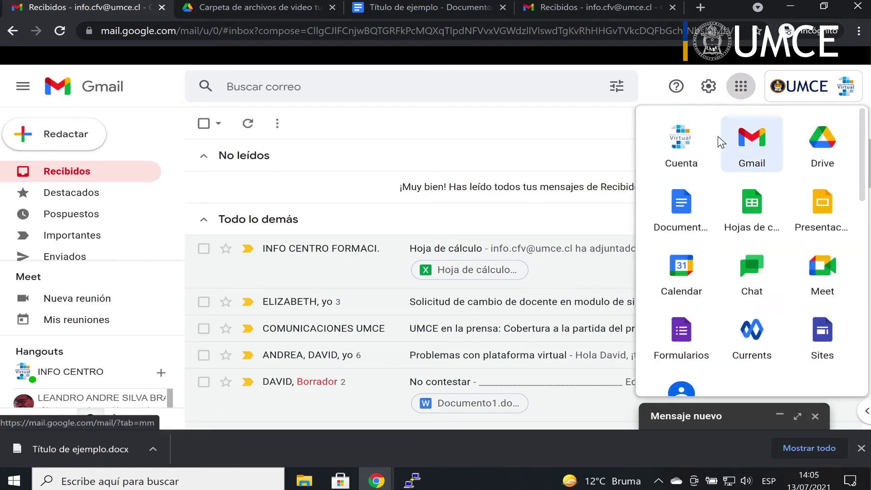
pyautogui.click(753, 218)
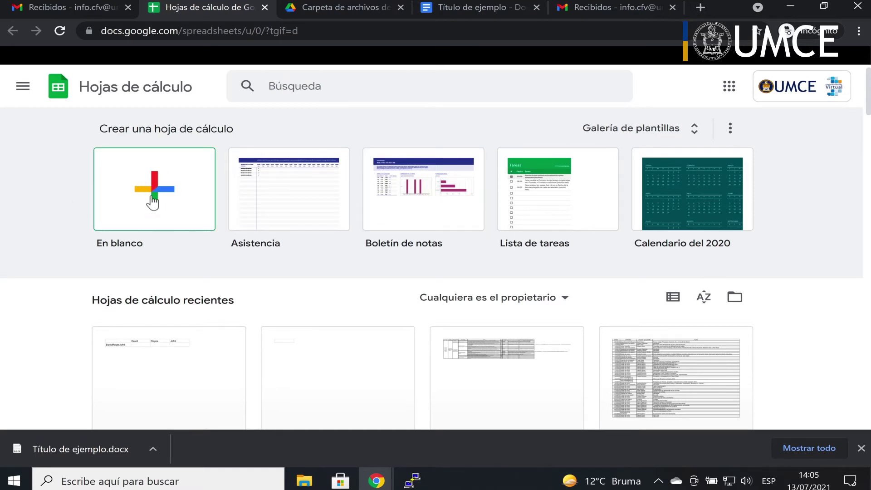
# Look through the recent spreadsheets and the ownership filter options on the Hojas de cálculo home page.
pyautogui.scroll(-3, 263, 286)
pyautogui.scroll(-4, 262, 279)
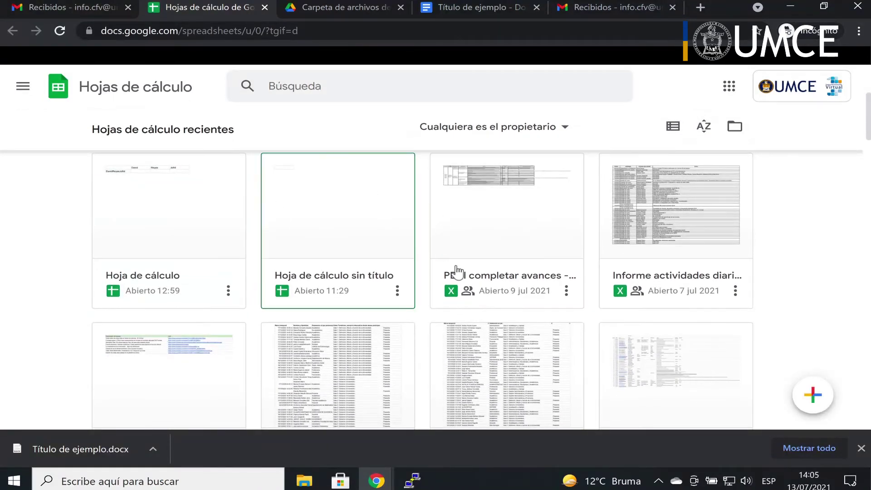
pyautogui.scroll(1, 564, 262)
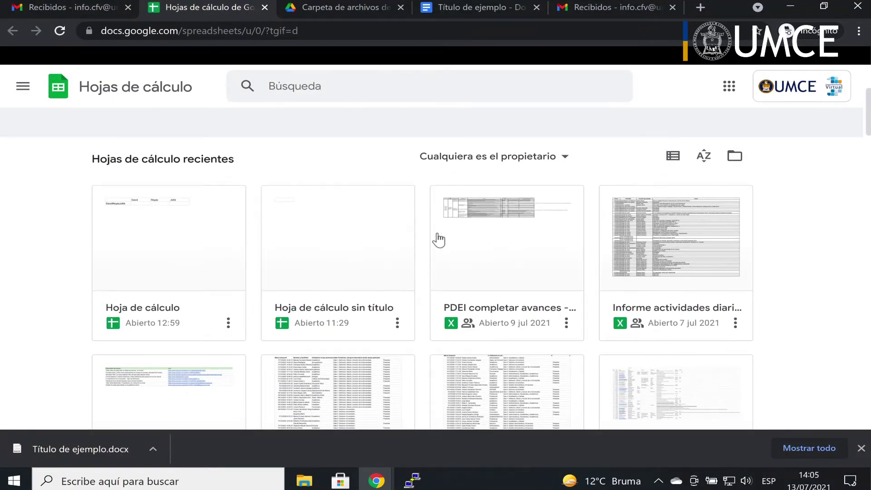
pyautogui.scroll(-1, 522, 155)
pyautogui.scroll(1, 528, 172)
pyautogui.scroll(1, 527, 169)
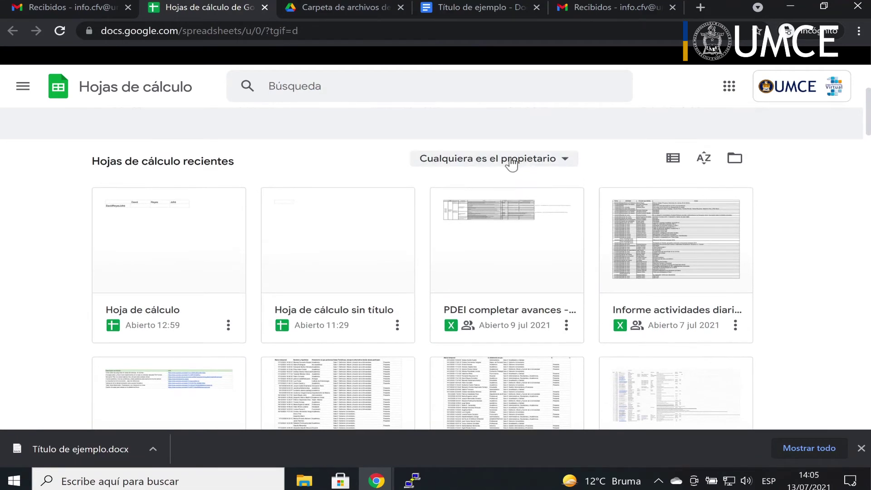
pyautogui.click(524, 164)
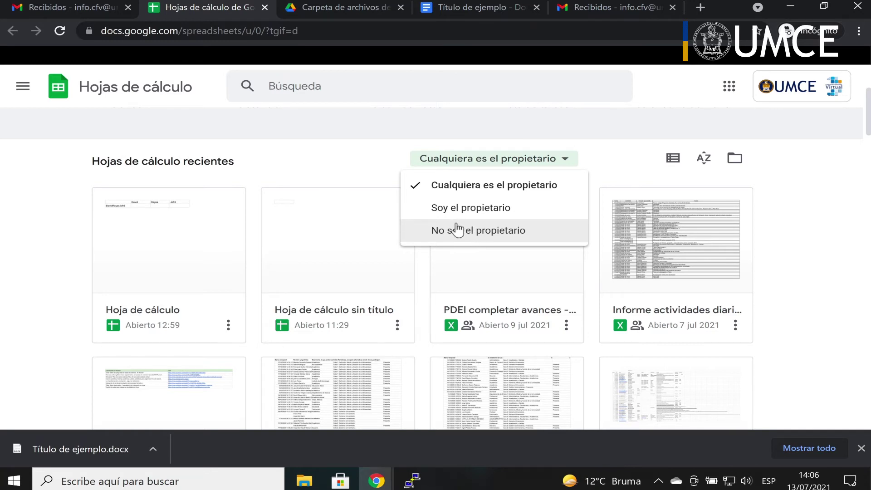
pyautogui.click(287, 169)
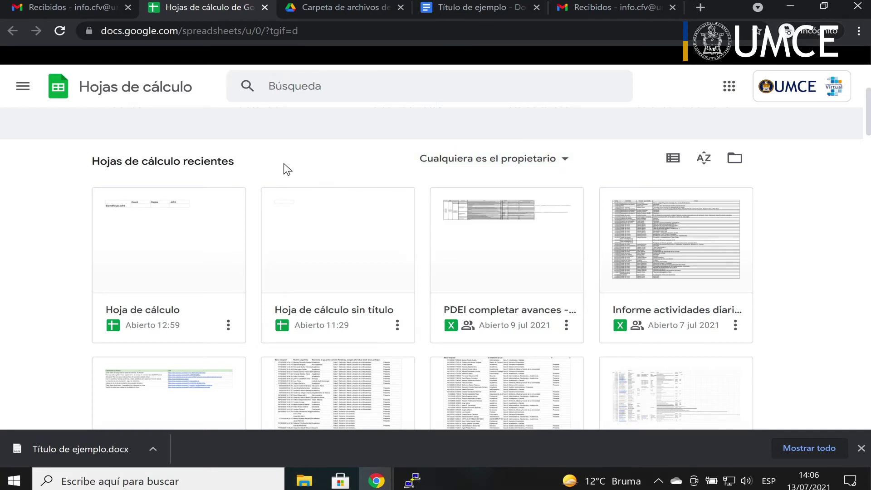
pyautogui.scroll(3, 285, 168)
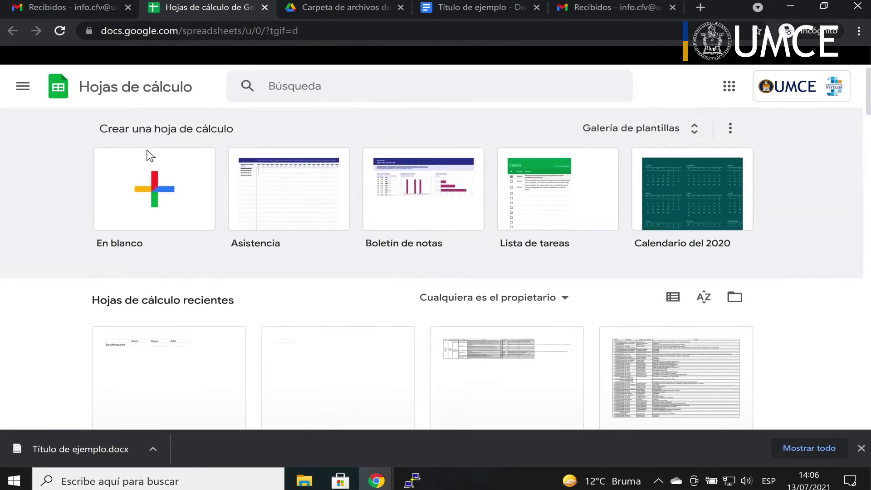
# Create a blank spreadsheet and name it "Hoja de cálculo de ejemplo".
pyautogui.click(156, 201)
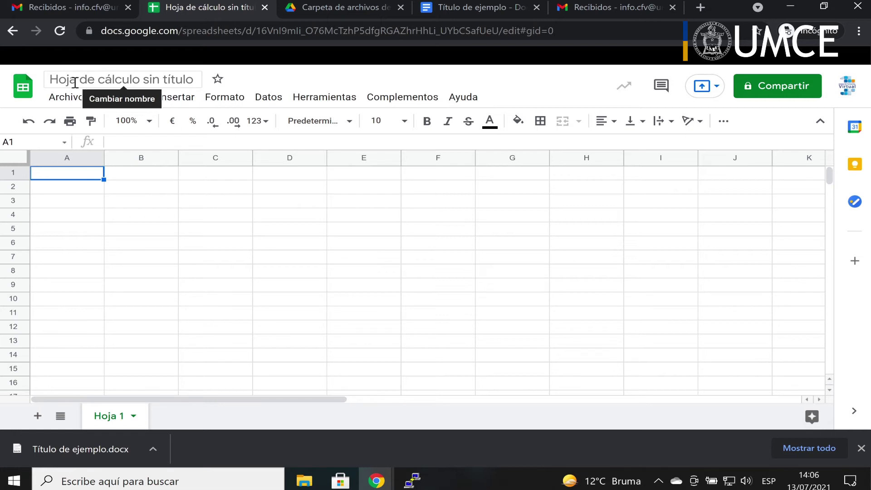
pyautogui.click(132, 81)
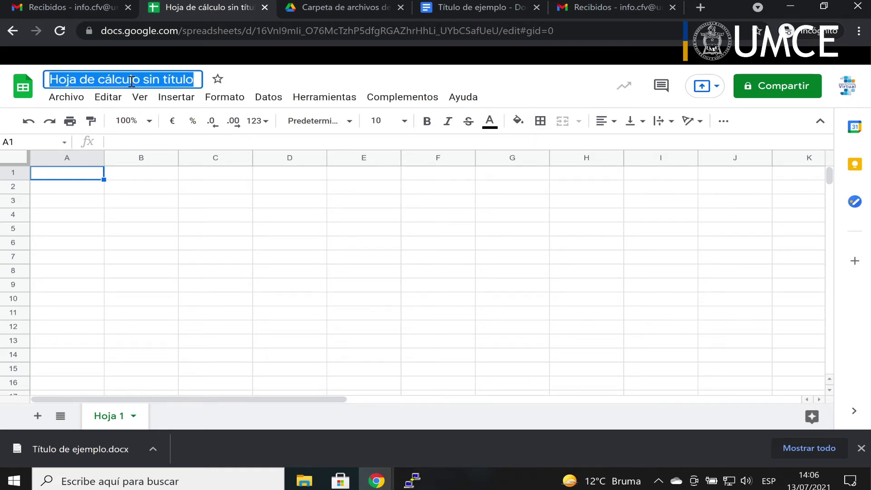
pyautogui.write('Hoja ')
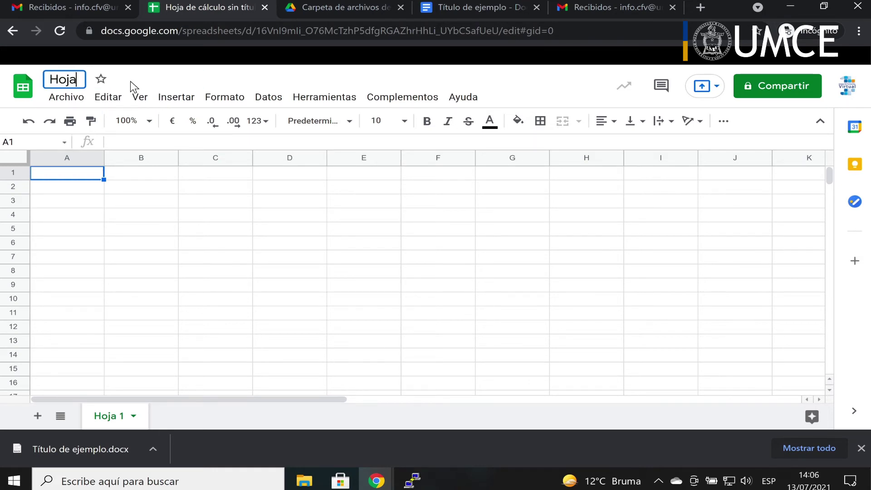
pyautogui.write('de ')
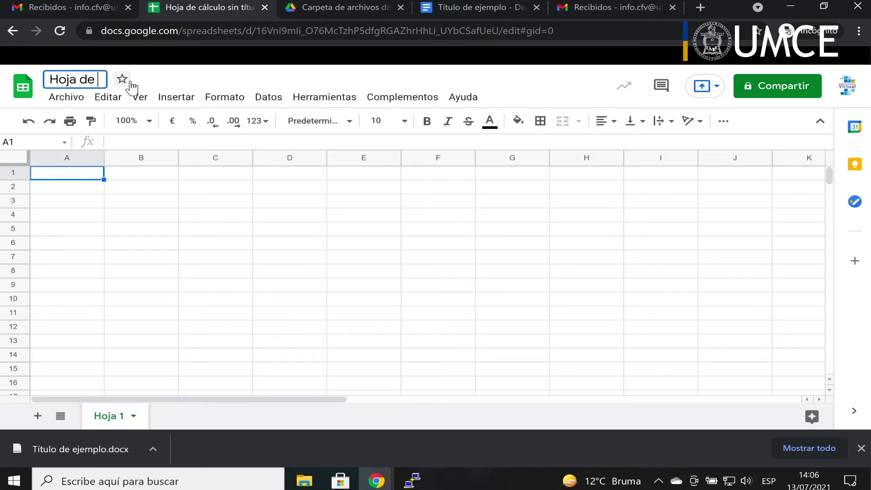
pyautogui.write('cálcul')
pyautogui.press('BackSpace')
pyautogui.press('BackSpace')
pyautogui.press('BackSpace')
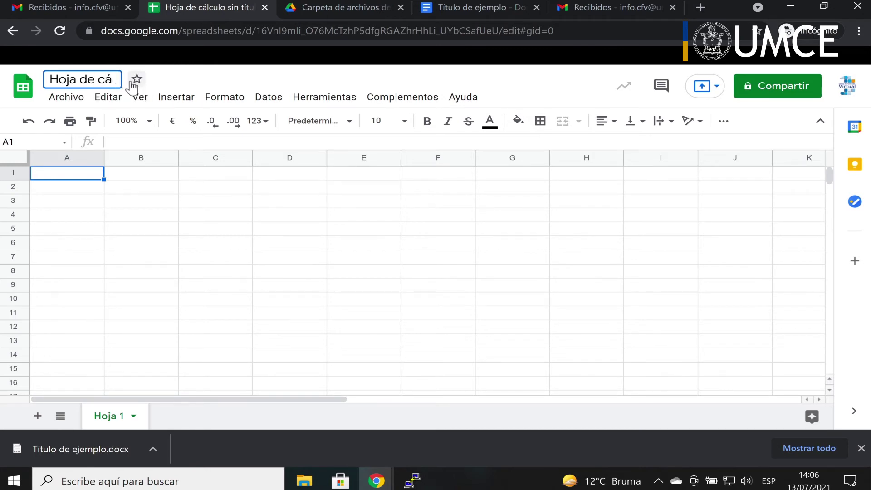
pyautogui.write('lculo de ej')
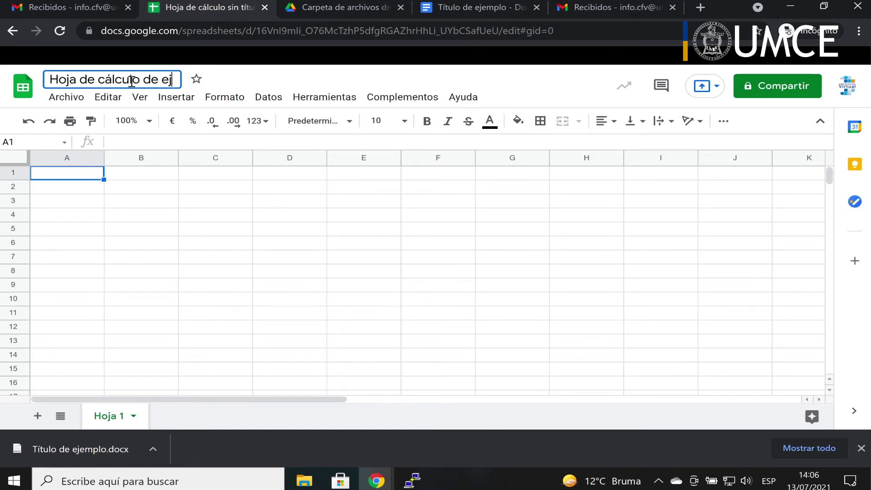
pyautogui.write('emplo')
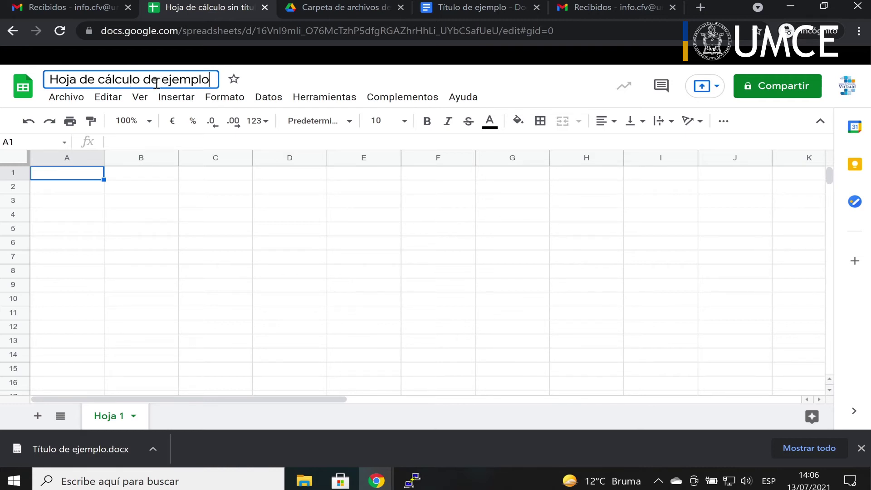
pyautogui.press('Return')
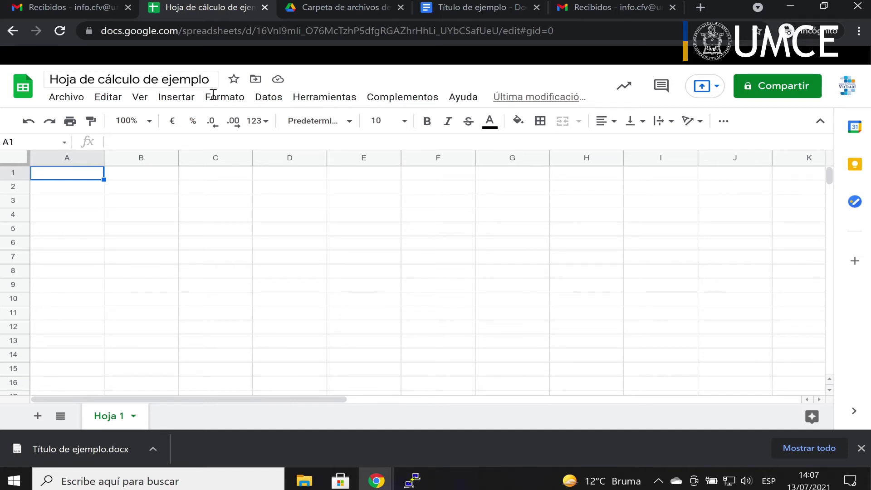
# Move the spreadsheet into the Drive folder "Carpeta de archivos de video tutorial".
pyautogui.click(256, 81)
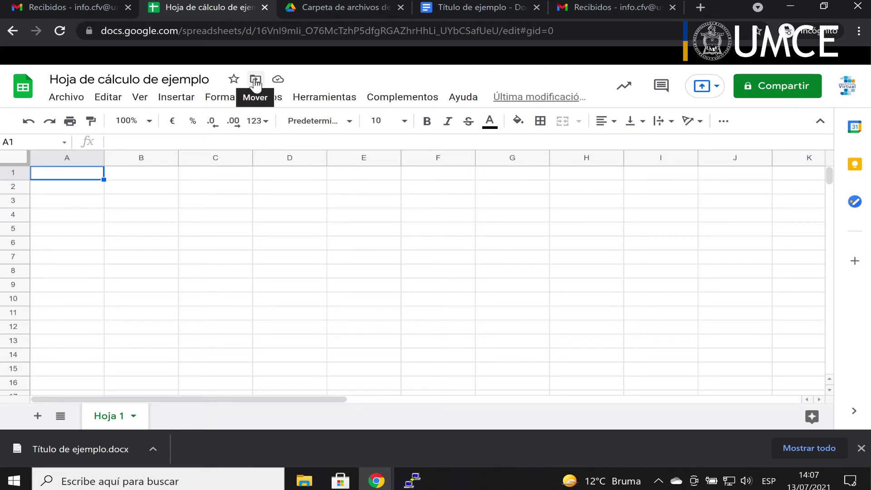
pyautogui.click(256, 81)
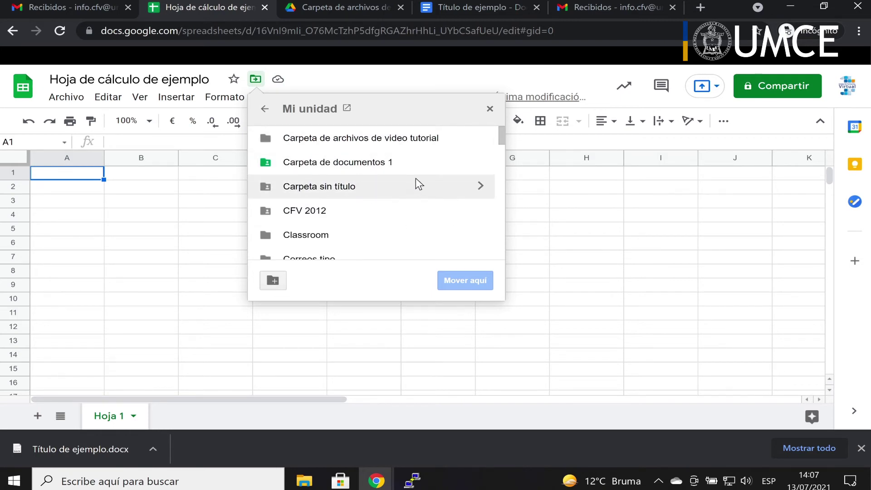
pyautogui.click(332, 144)
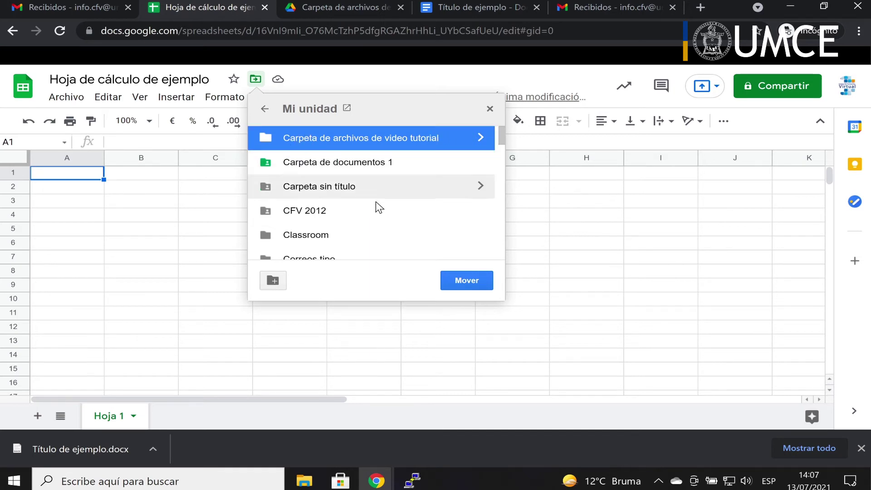
pyautogui.click(480, 137)
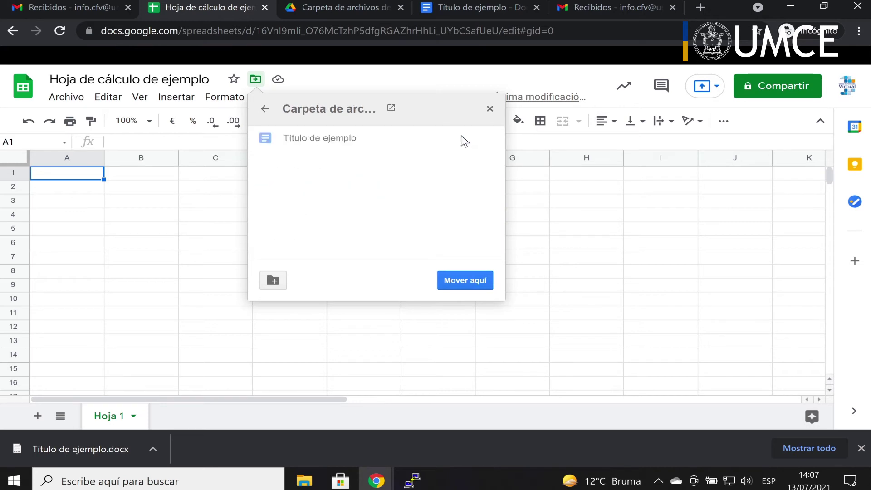
pyautogui.click(266, 112)
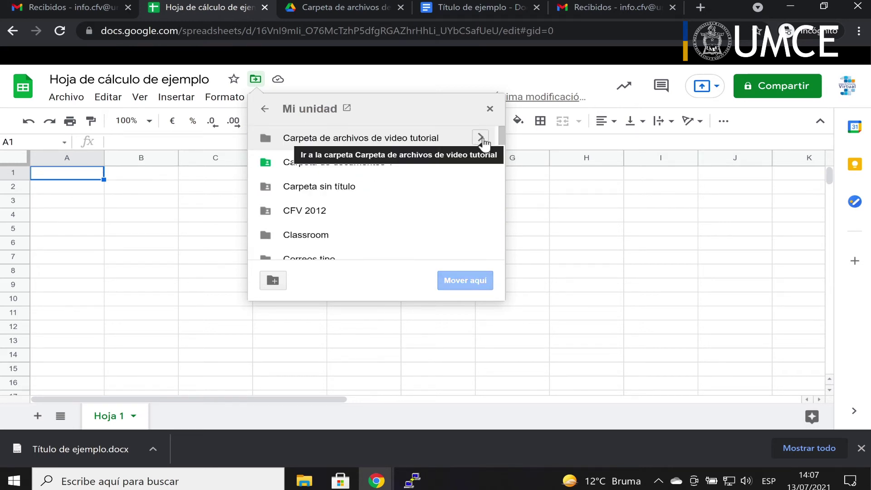
pyautogui.click(480, 138)
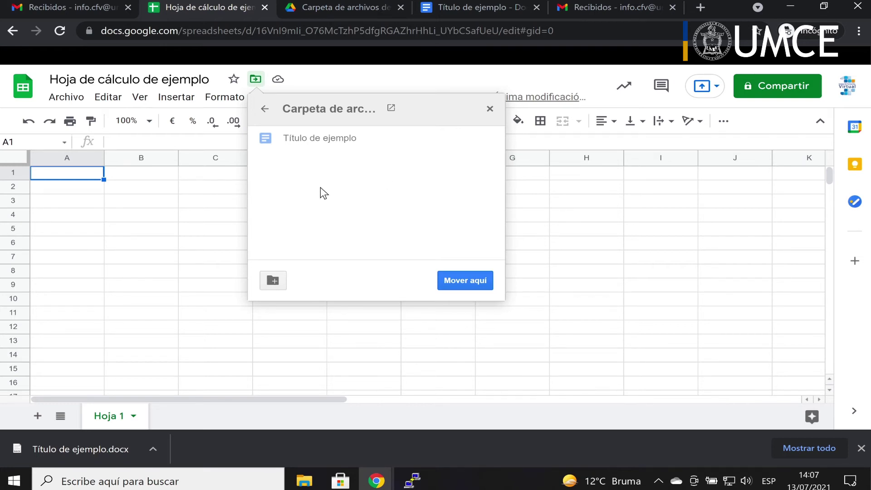
pyautogui.click(459, 281)
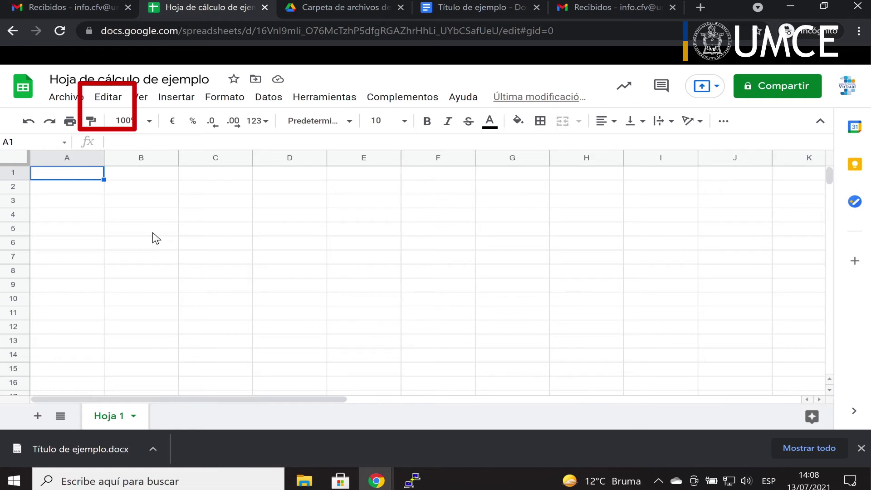
# In the spreadsheet settings, leave "Usar siempre nombres de función en inglés" turned off and save the configuration.
pyautogui.click(69, 97)
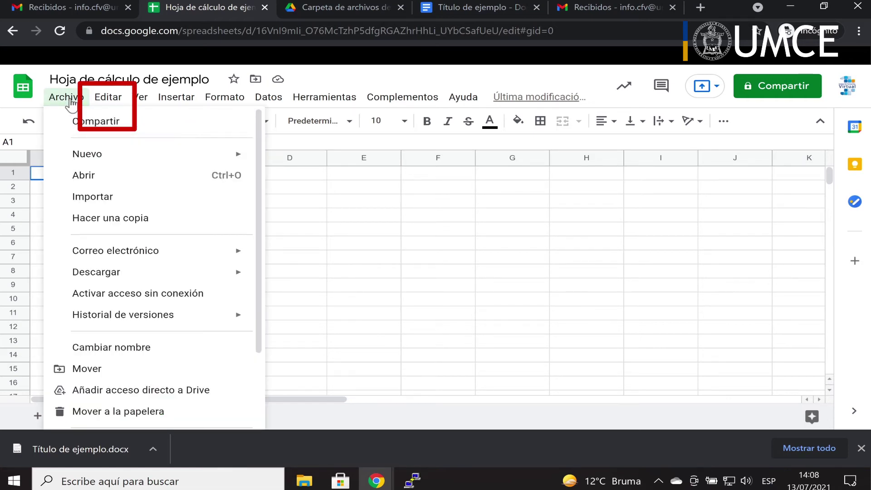
pyautogui.scroll(-3, 86, 299)
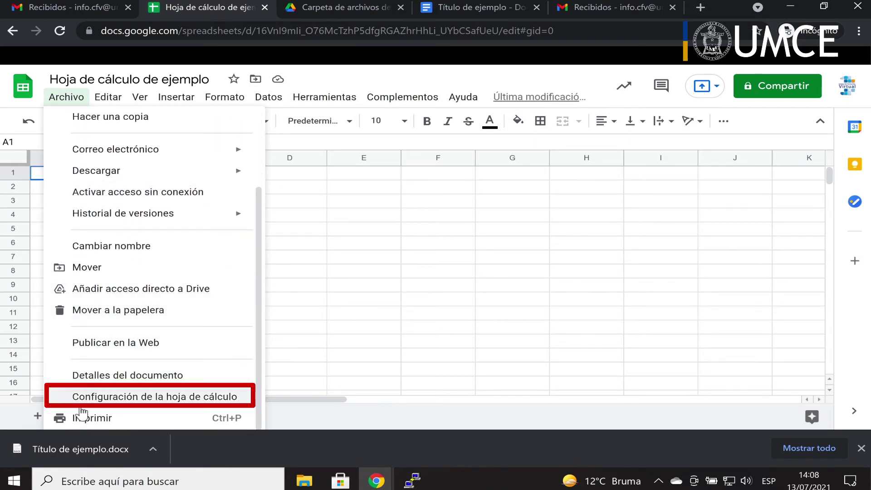
pyautogui.click(112, 401)
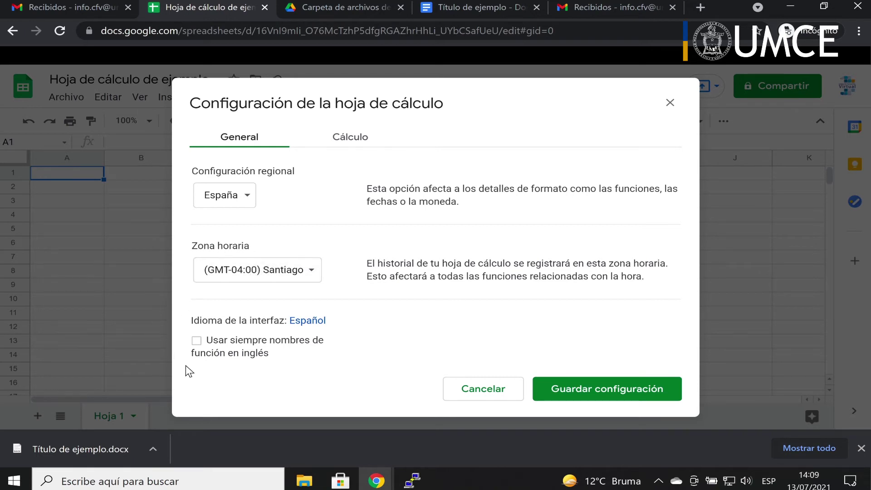
pyautogui.click(196, 341)
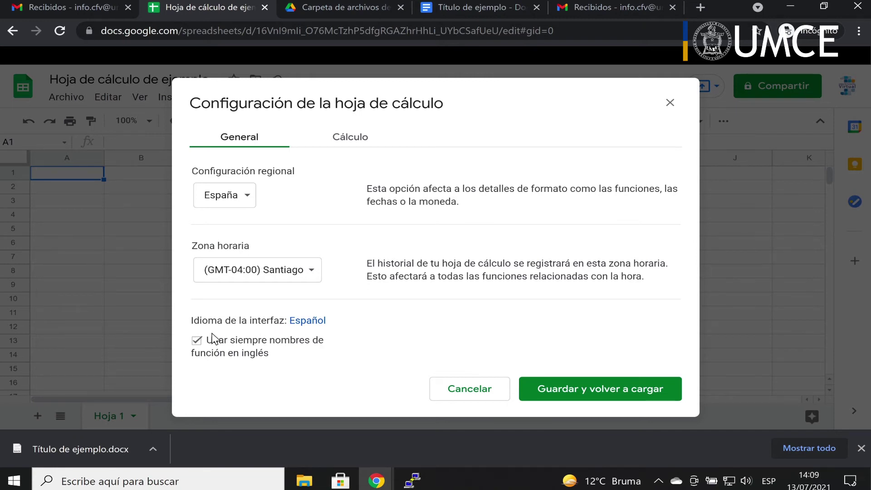
pyautogui.click(198, 343)
pyautogui.click(578, 394)
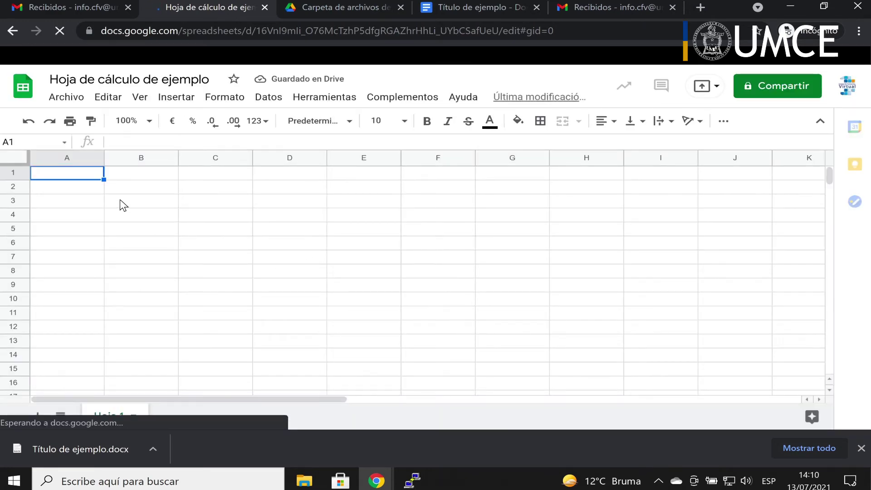
# Enter the formula =CONCATENAR(B2;C2;D2) in cell A2.
pyautogui.click(138, 190)
pyautogui.click(93, 188)
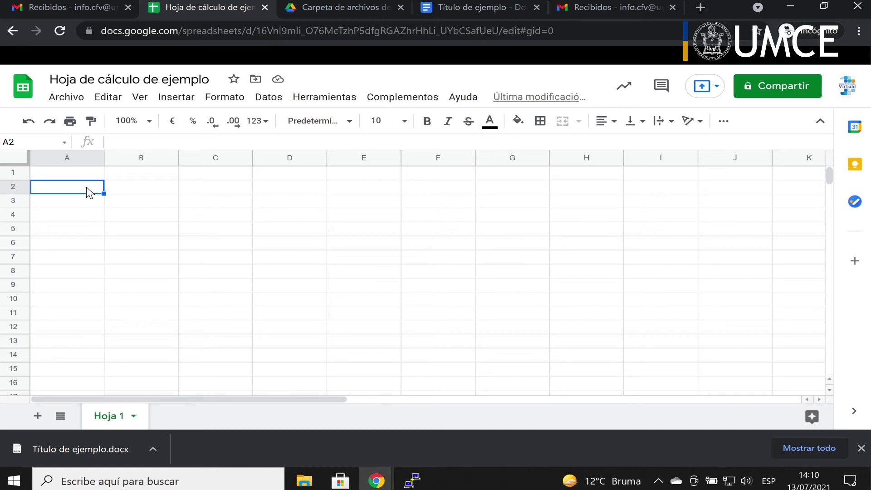
pyautogui.doubleClick(88, 191)
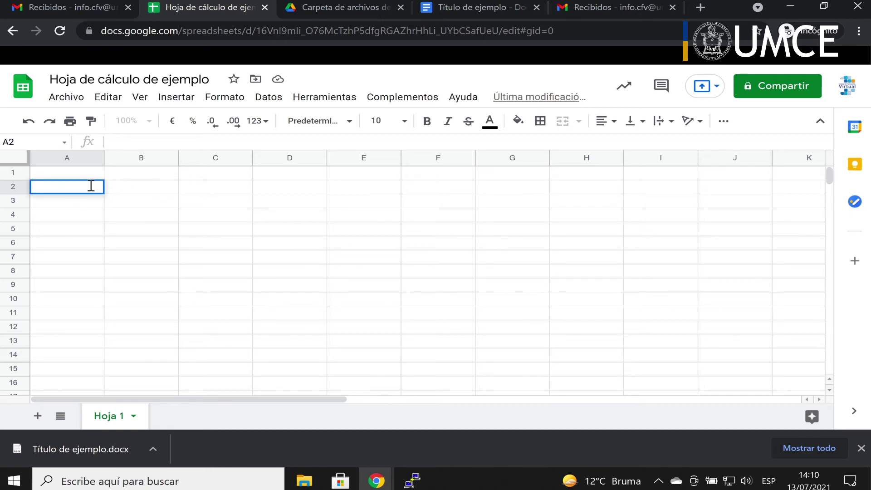
pyautogui.write('=')
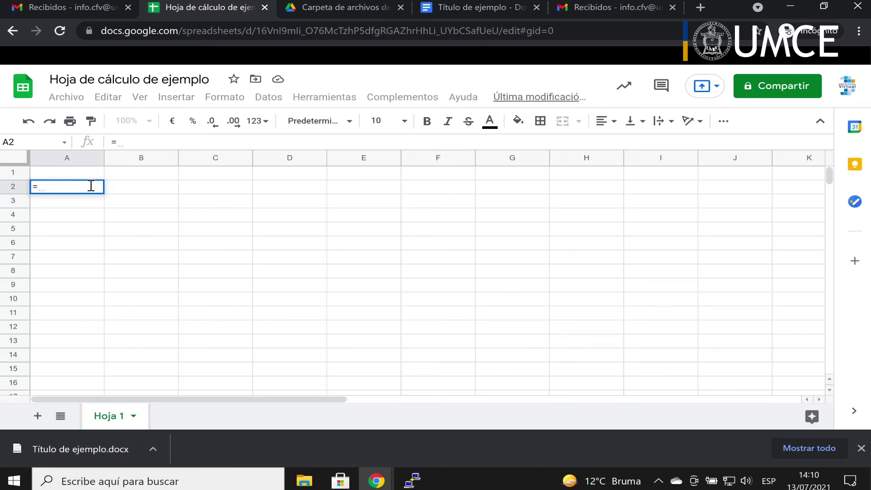
pyautogui.write('co')
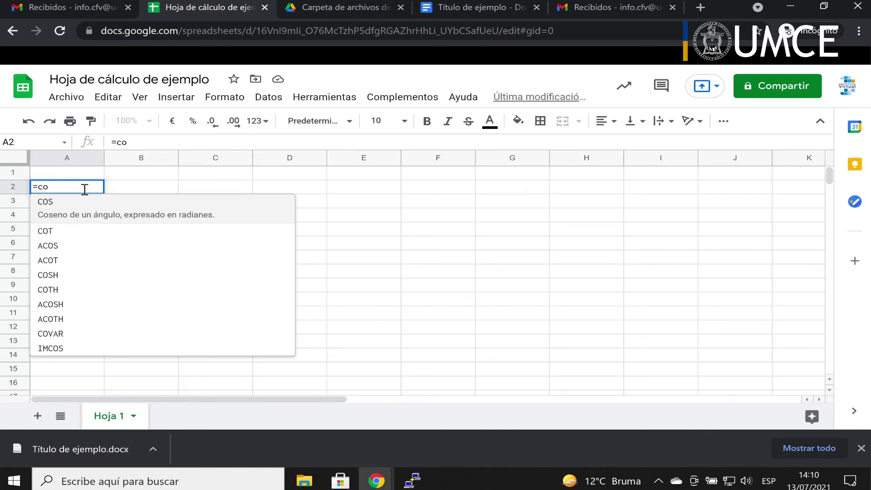
pyautogui.write('nca')
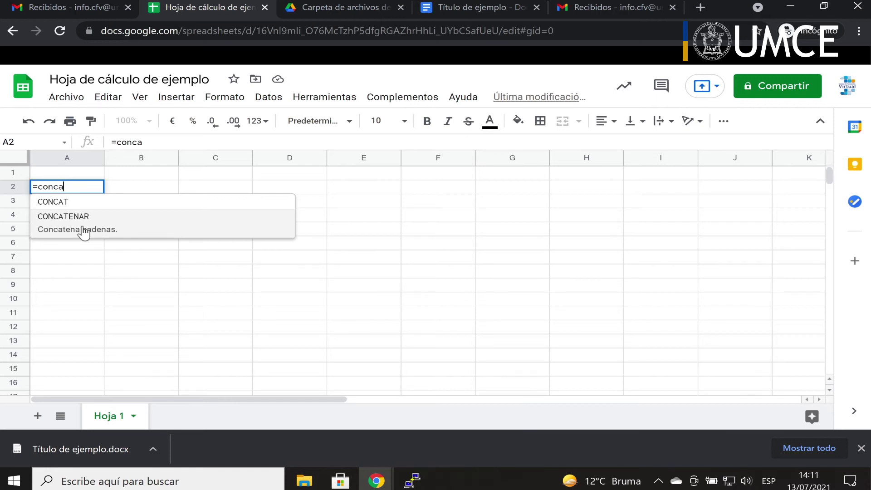
pyautogui.write('tenar')
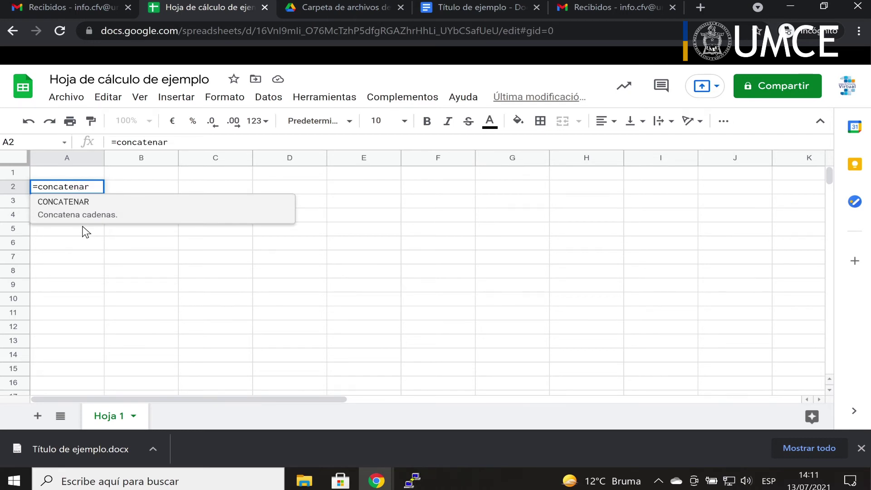
pyautogui.write('(')
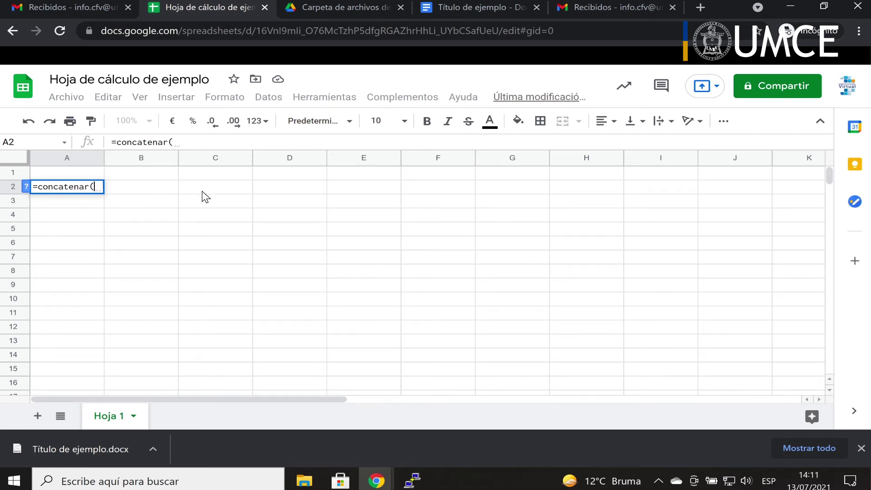
pyautogui.click(160, 191)
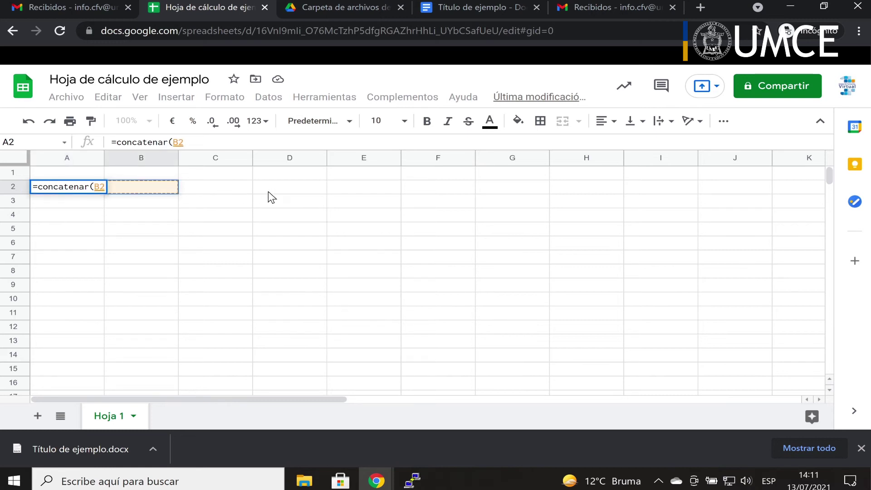
pyautogui.write(';')
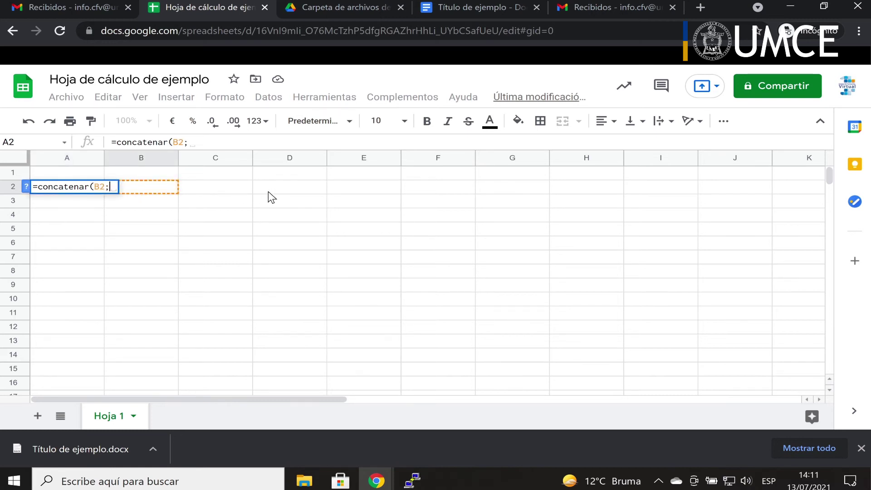
pyautogui.click(204, 190)
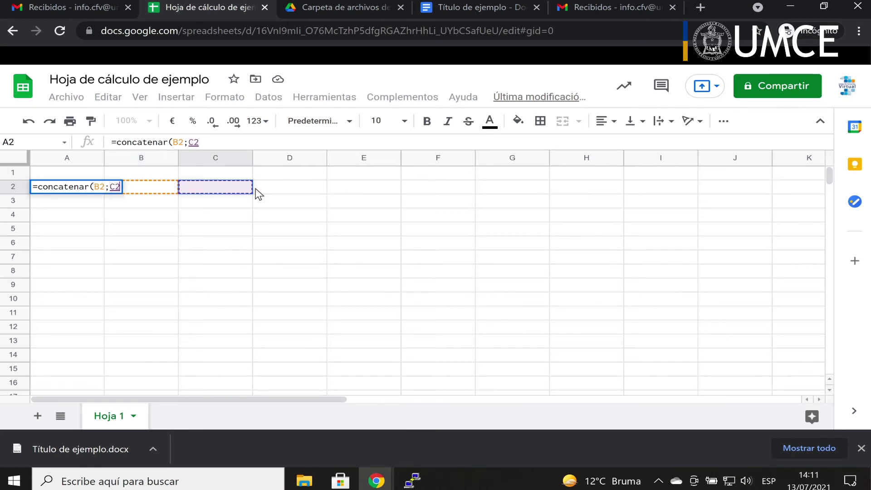
pyautogui.write(';')
pyautogui.click(278, 194)
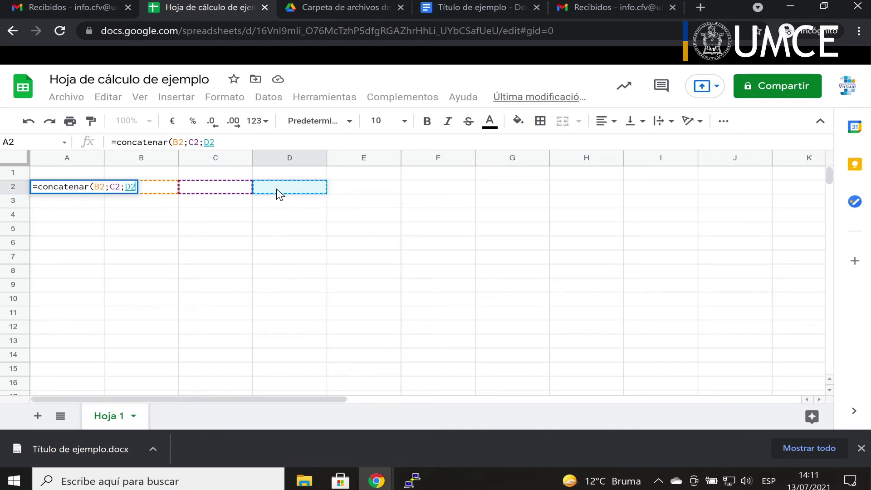
pyautogui.write(')')
pyautogui.press('Return')
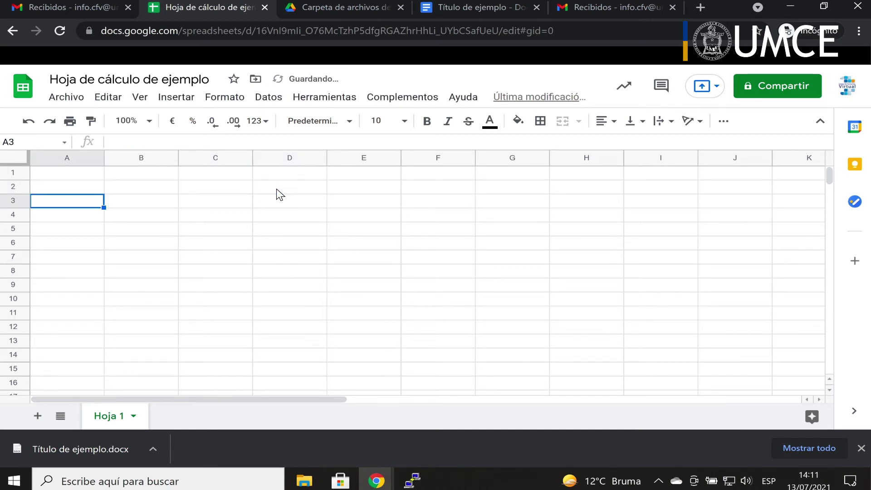
# Check the formula in cell A2 and enter "Ejemplo" in cell B2.
pyautogui.click(122, 187)
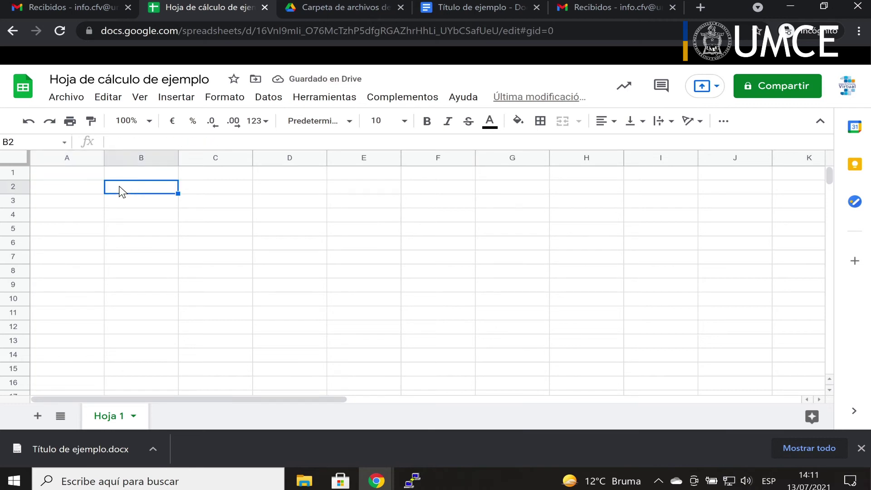
pyautogui.press('Right')
pyautogui.press('Left')
pyautogui.press('Left')
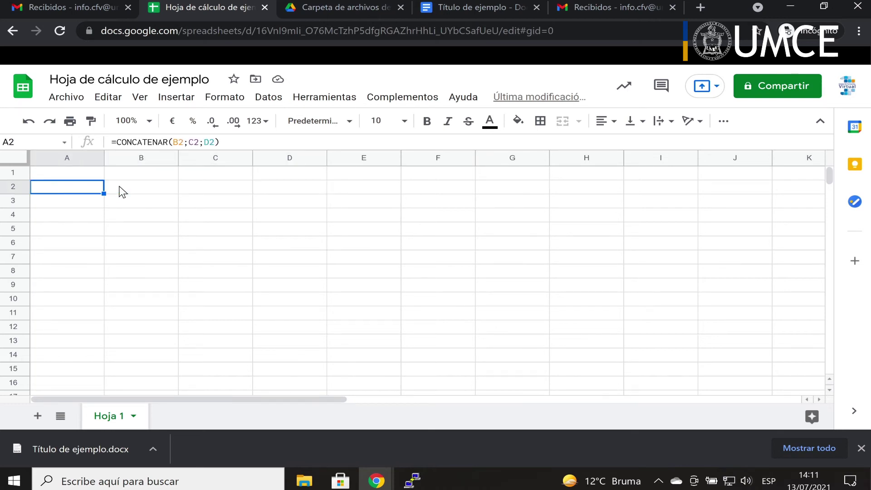
pyautogui.press('Right')
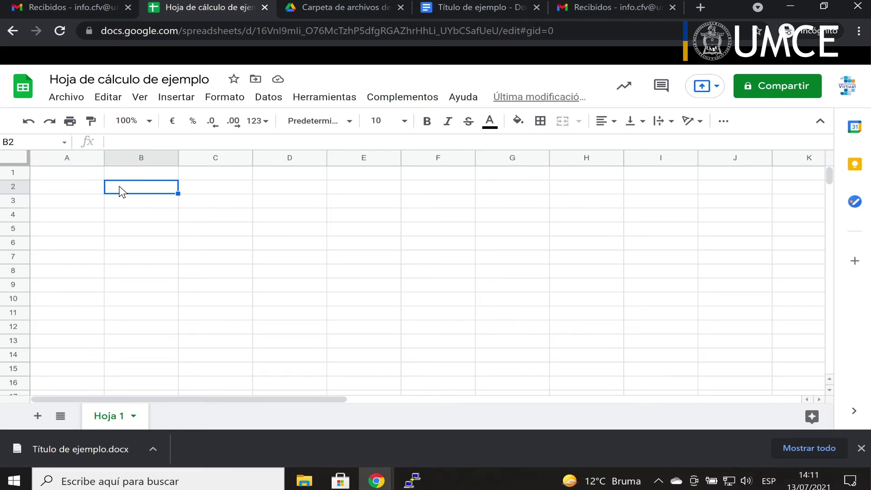
pyautogui.write('Ejemplo')
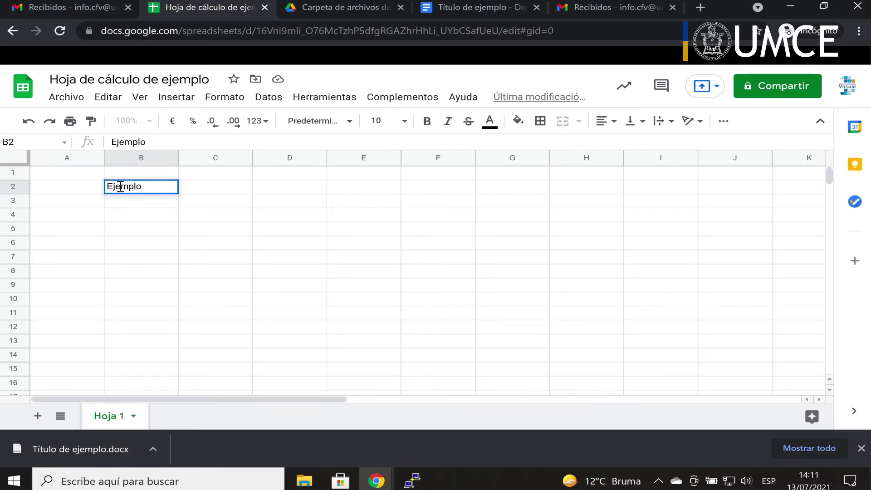
pyautogui.doubleClick(120, 187)
pyautogui.hotkey('ctrl', 'c')
pyautogui.hotkey('shift', 'Tab')
pyautogui.hotkey('ctrl', 'v')
pyautogui.press('Tab')
pyautogui.press('Tab')
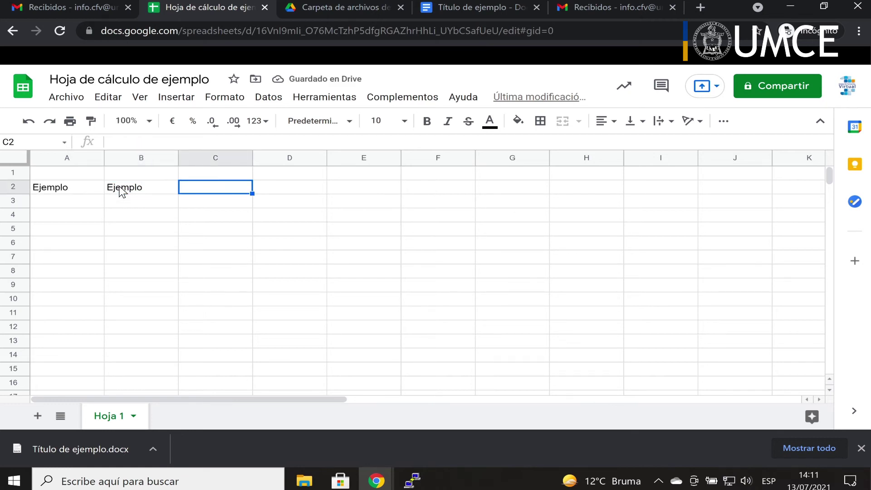
# Enter "de" in cell C2 and "concatenar" in cell D2.
pyautogui.write('de')
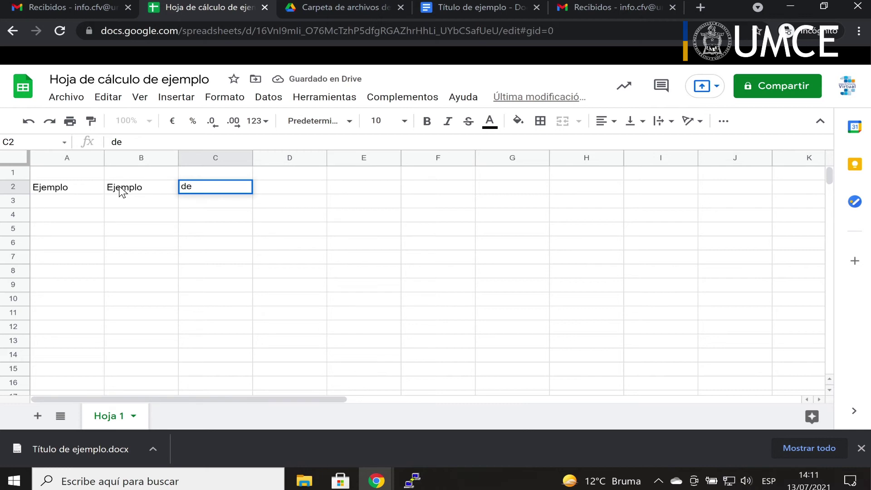
pyautogui.press('Tab')
pyautogui.write('c')
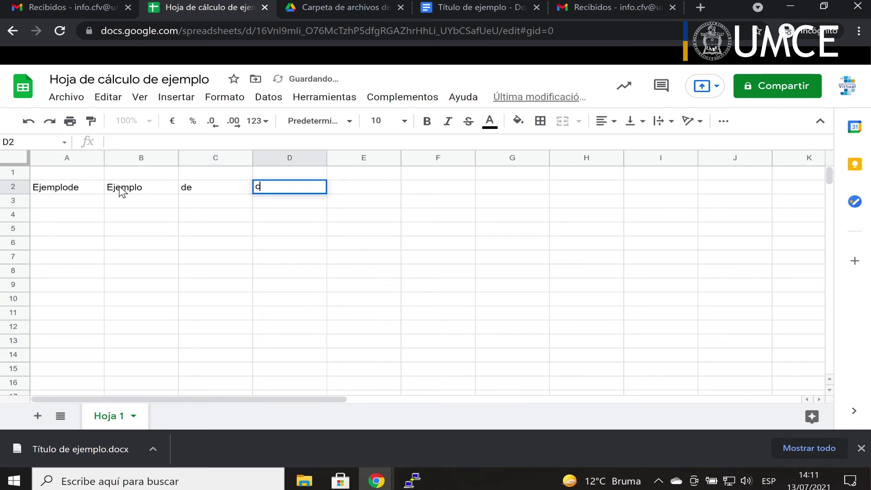
pyautogui.write('oncatenar')
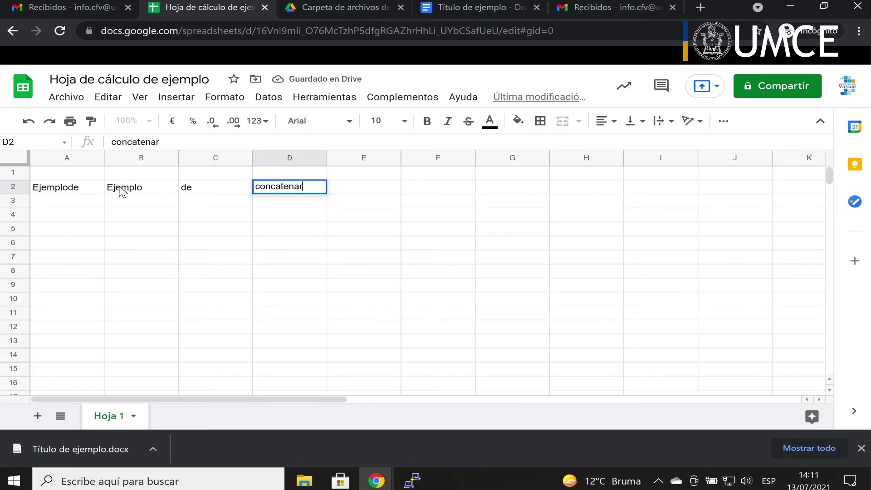
pyautogui.press('Return')
# Widen column A to fit the joined text and select cell A2.
pyautogui.press('Up')
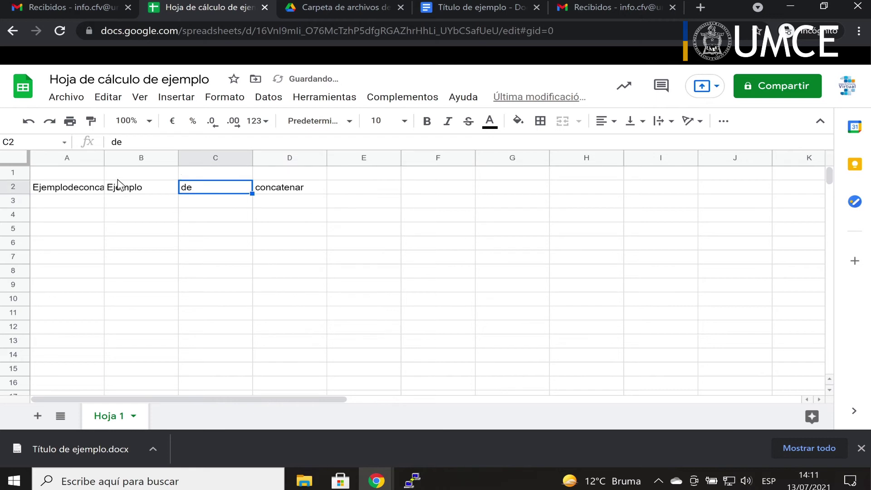
pyautogui.moveTo(104, 157); pyautogui.dragTo(133, 159)
pyautogui.click(107, 192)
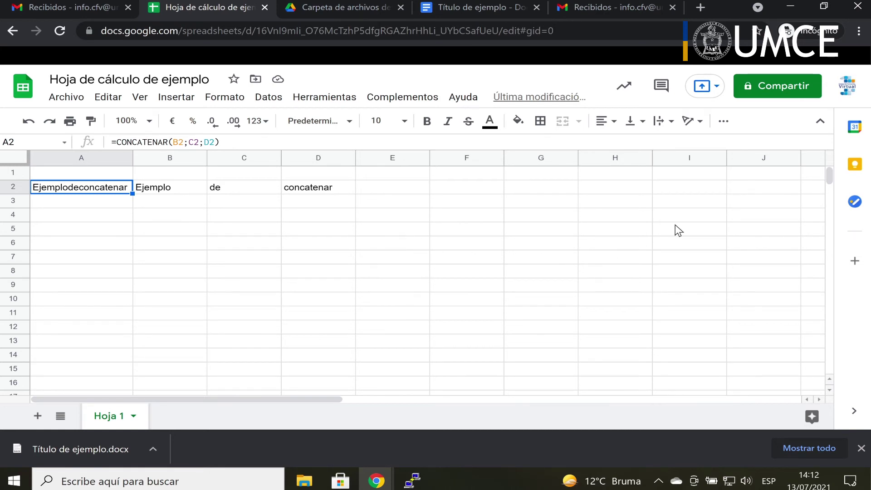
# Look at the spreadsheet's sharing options for people, groups and link access, without adding anyone.
pyautogui.click(775, 93)
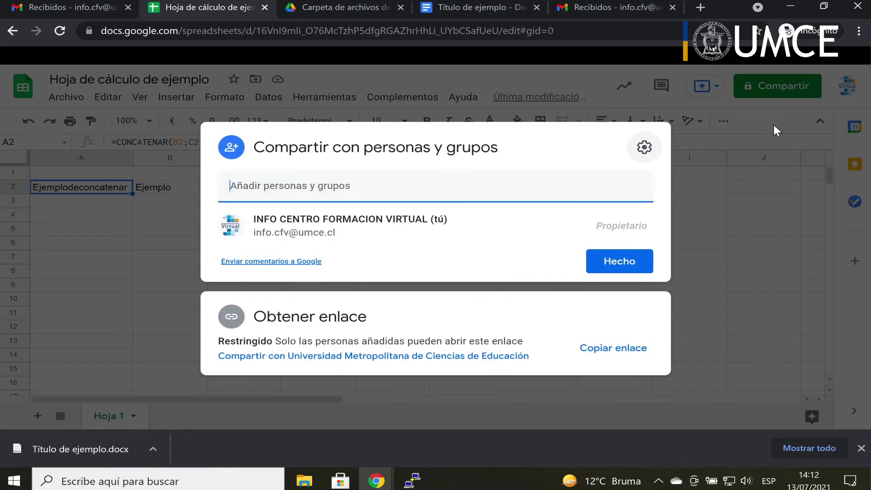
pyautogui.click(725, 159)
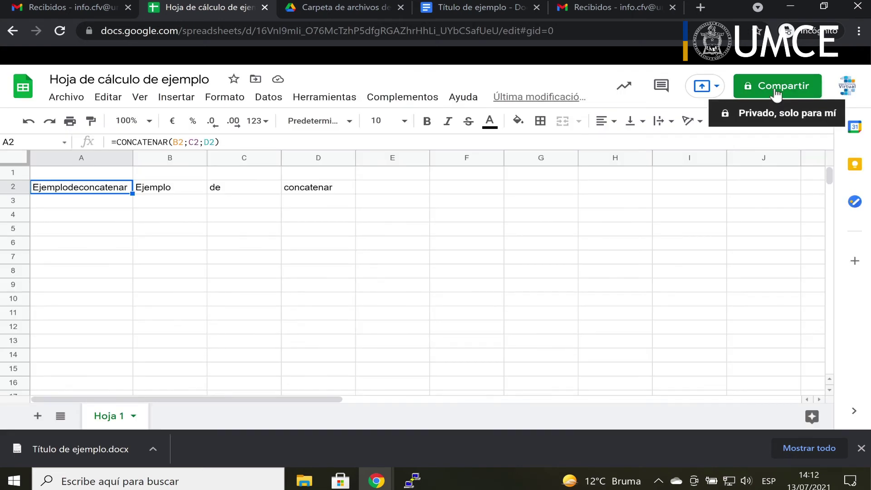
pyautogui.click(775, 90)
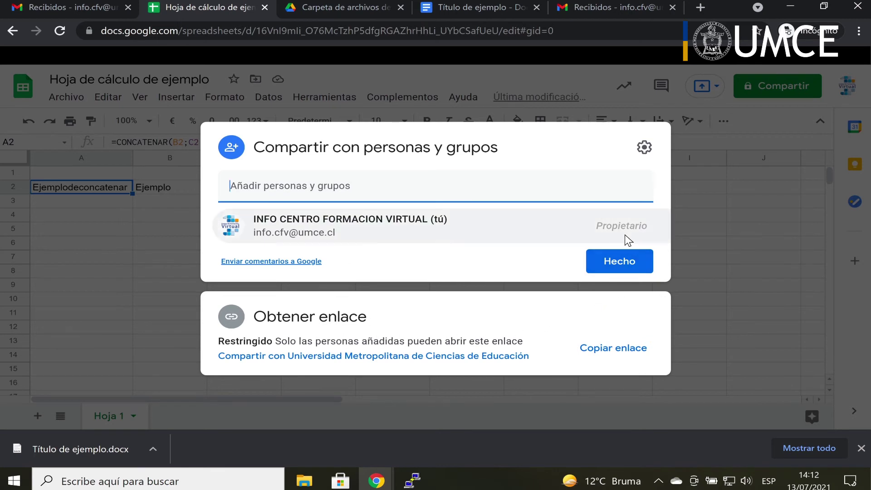
pyautogui.click(629, 270)
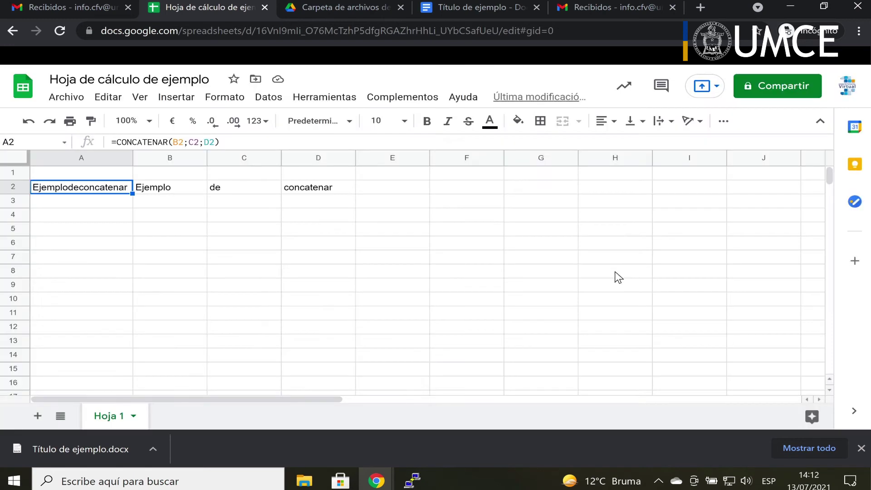
# Look through the file formats available for downloading the spreadsheet.
pyautogui.click(249, 219)
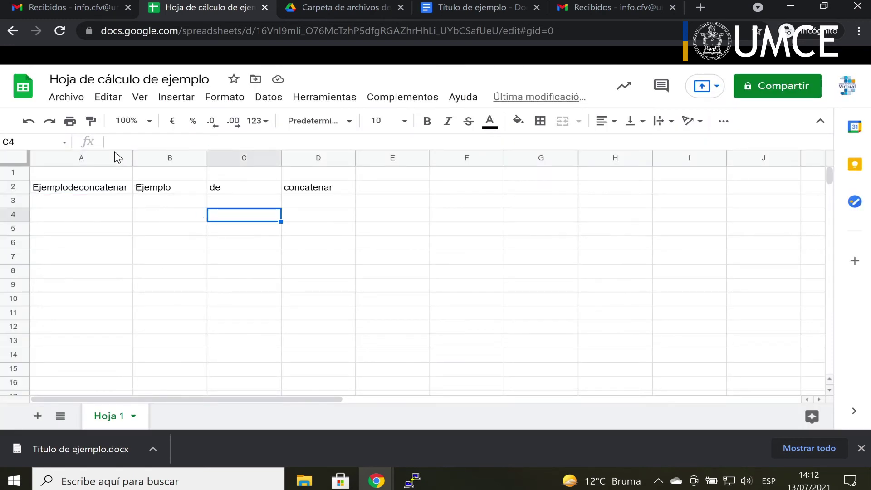
pyautogui.click(65, 97)
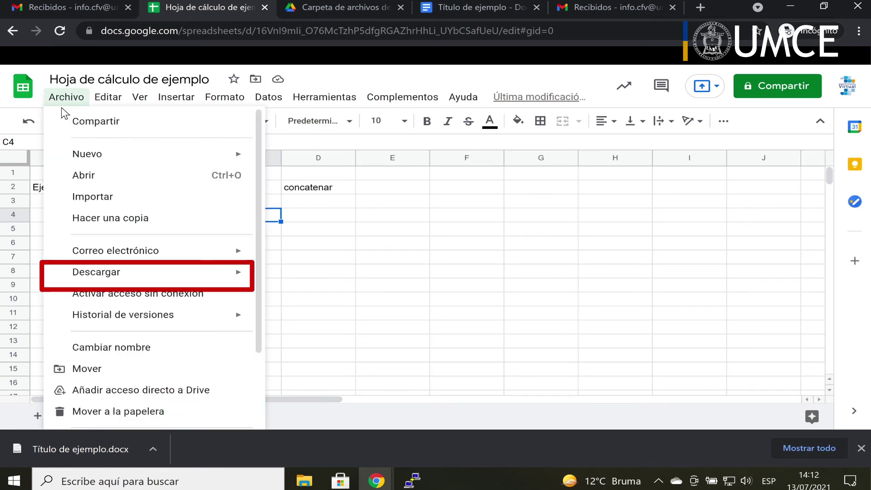
pyautogui.moveTo(82, 276)
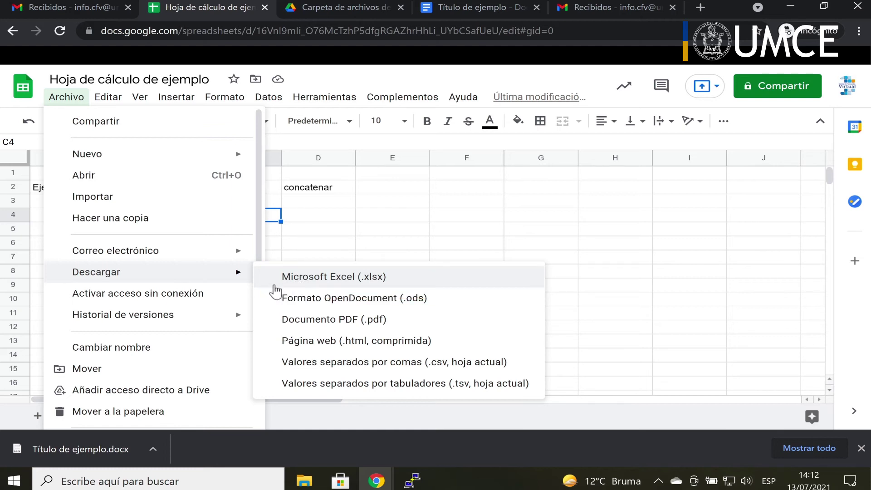
pyautogui.moveTo(230, 253)
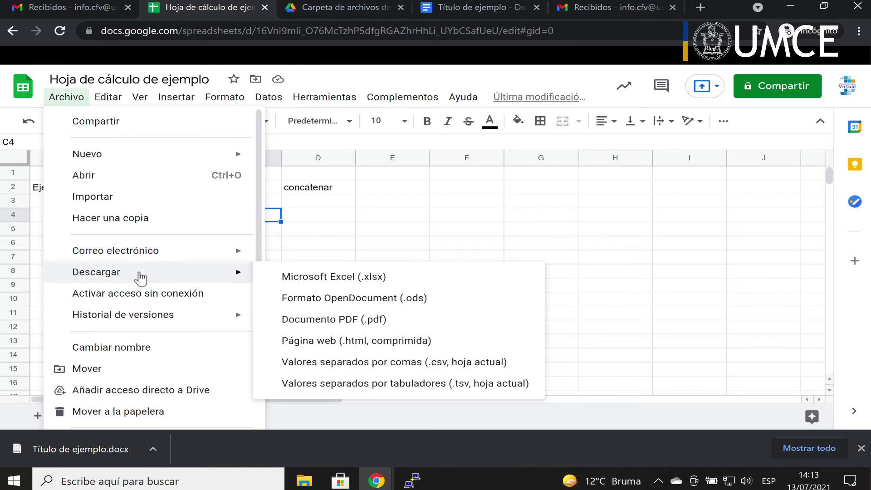
# Start sending the spreadsheet as an e-mail attachment, with a copy to your own address.
pyautogui.moveTo(130, 260)
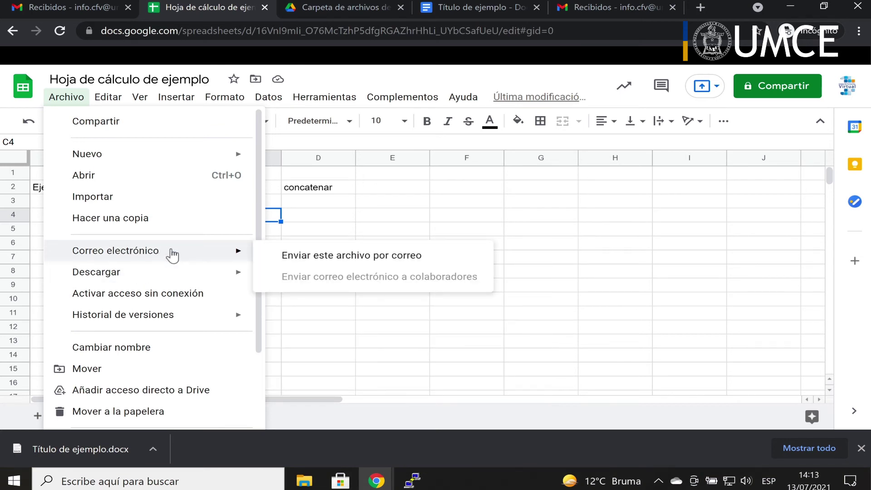
pyautogui.click(336, 266)
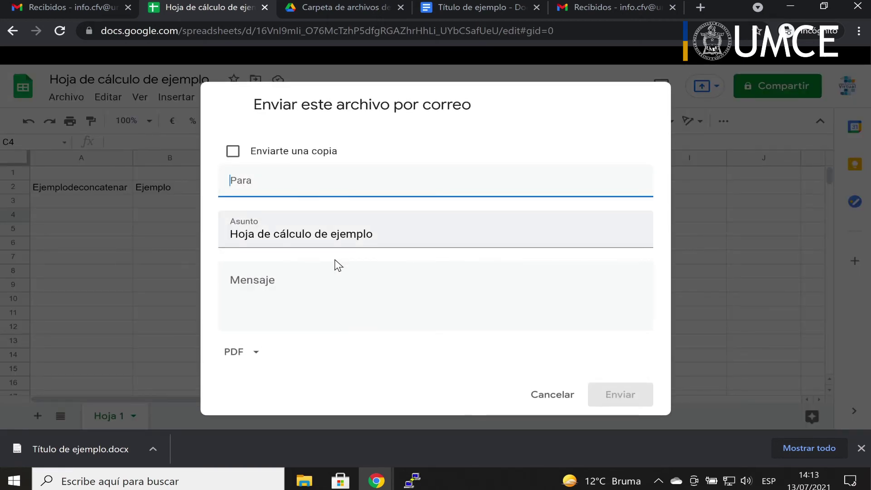
pyautogui.click(331, 191)
pyautogui.click(327, 193)
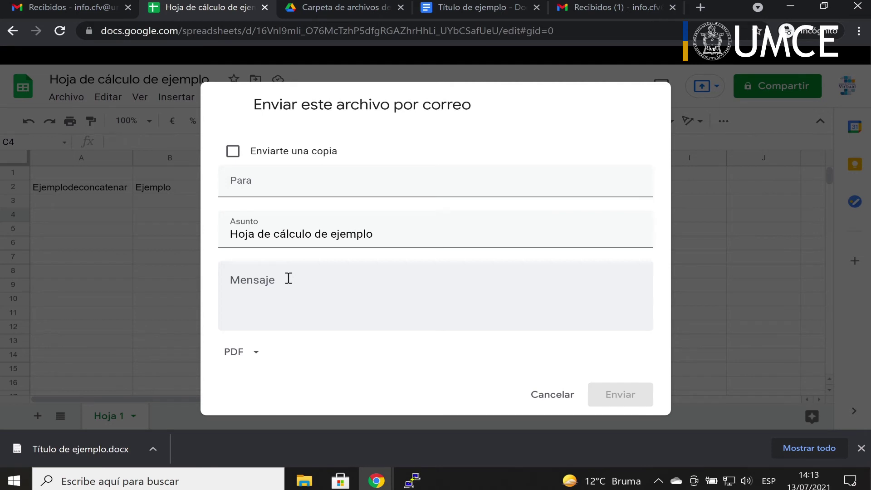
pyautogui.click(233, 152)
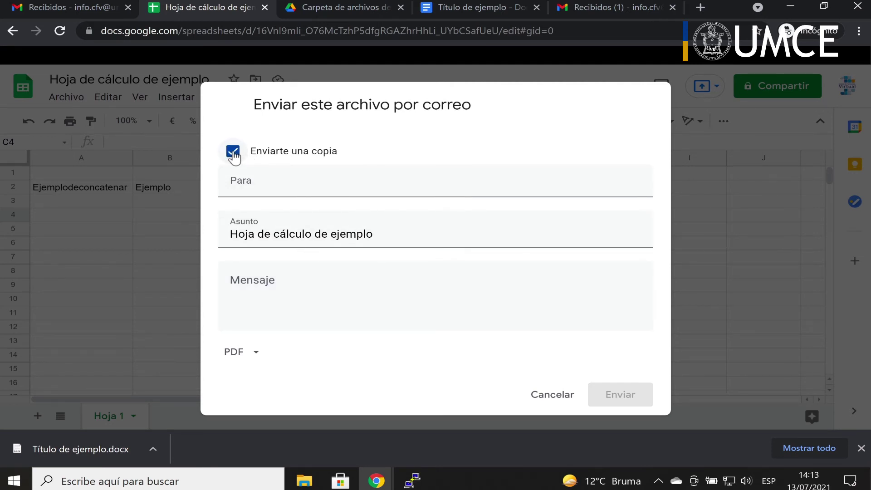
# Add the first suggested contact as the only other recipient of the e-mail.
pyautogui.click(278, 179)
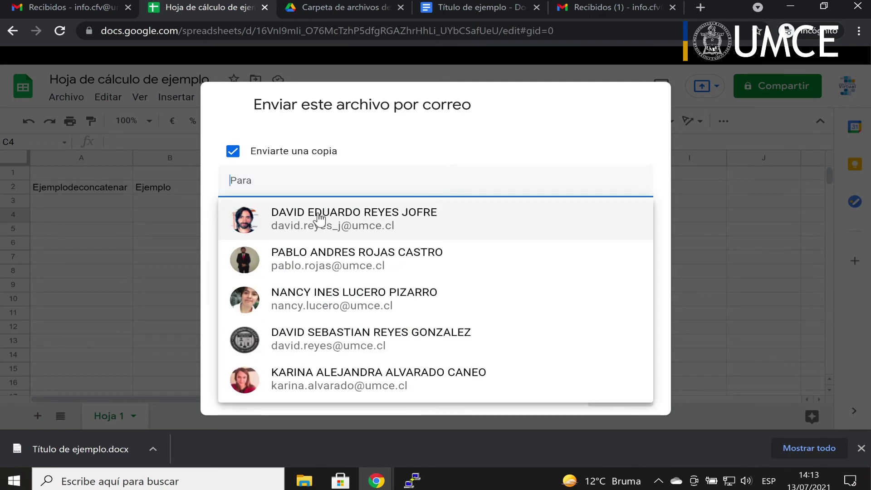
pyautogui.moveTo(328, 222)
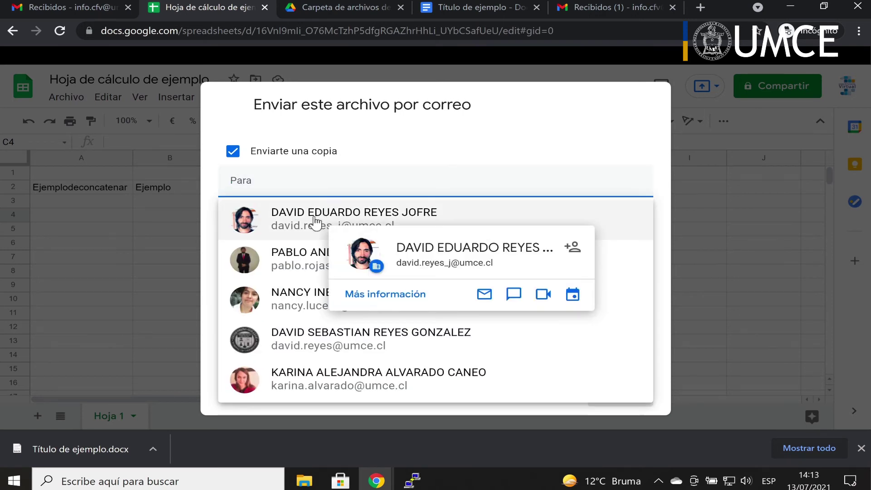
pyautogui.click(313, 220)
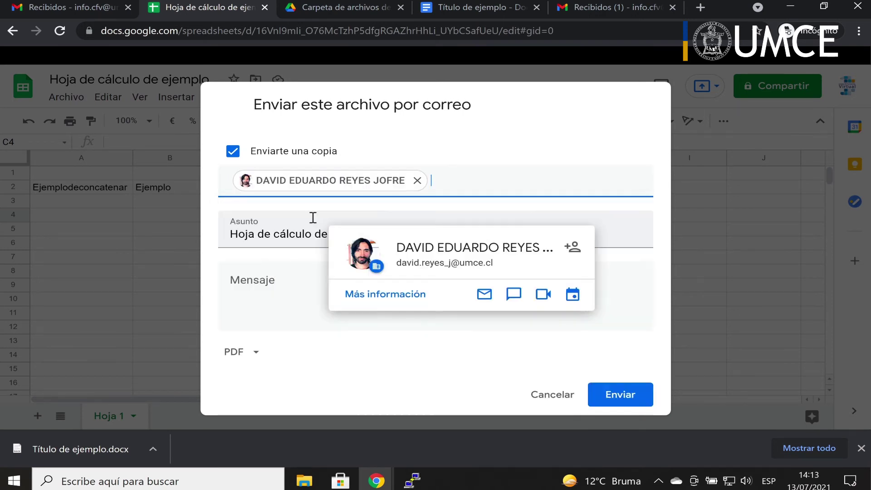
pyautogui.click(439, 175)
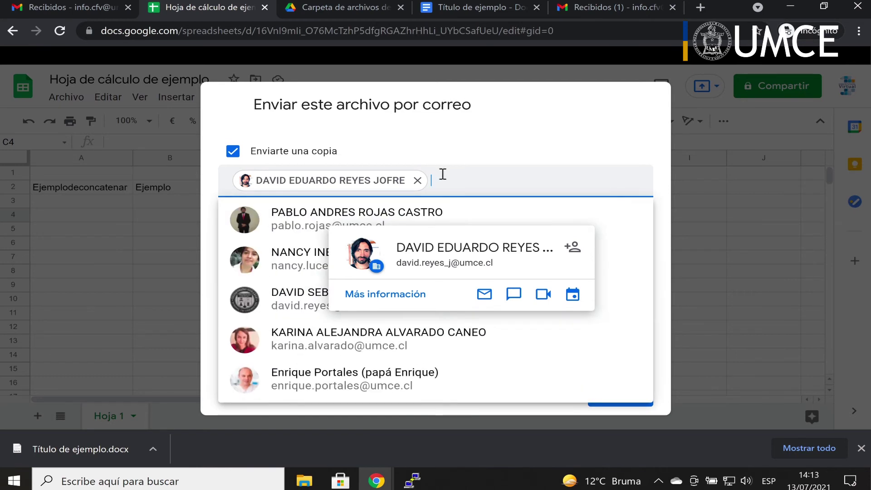
pyautogui.click(517, 163)
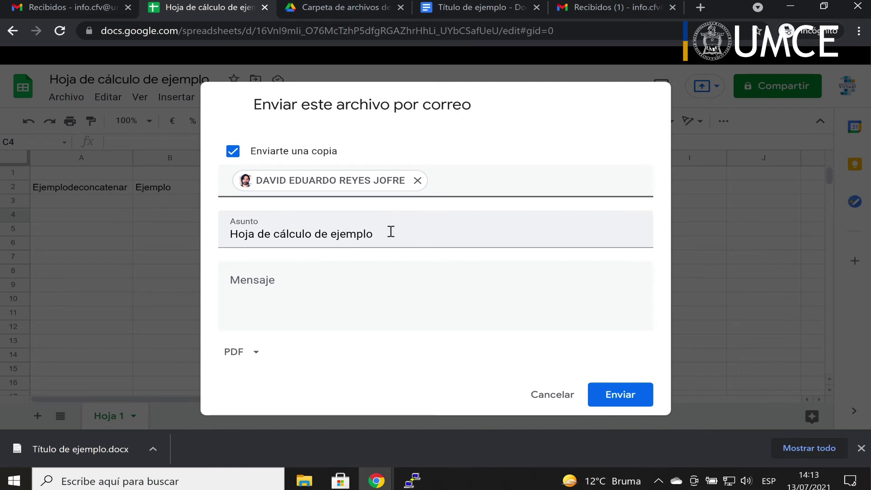
# Keep the subject "Hoja de cálculo de ejemplo" and write the message "mensaje de prueba".
pyautogui.moveTo(391, 232); pyautogui.dragTo(226, 235)
pyautogui.click(295, 232)
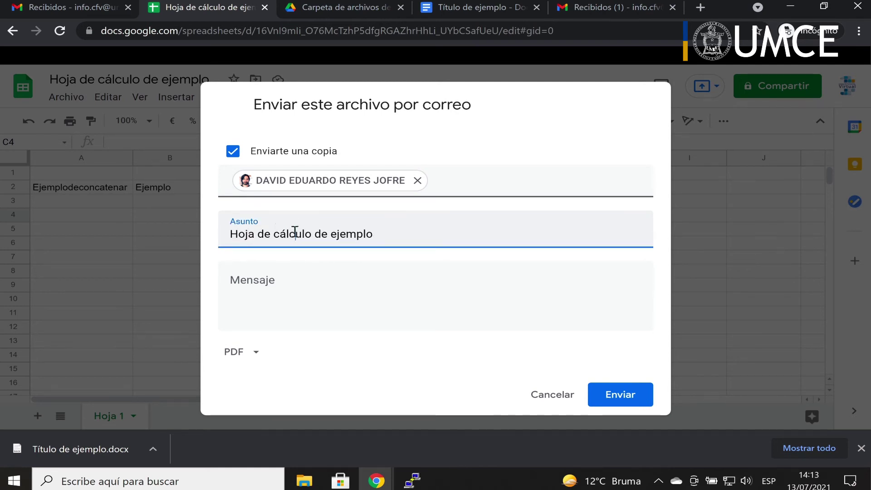
pyautogui.click(260, 275)
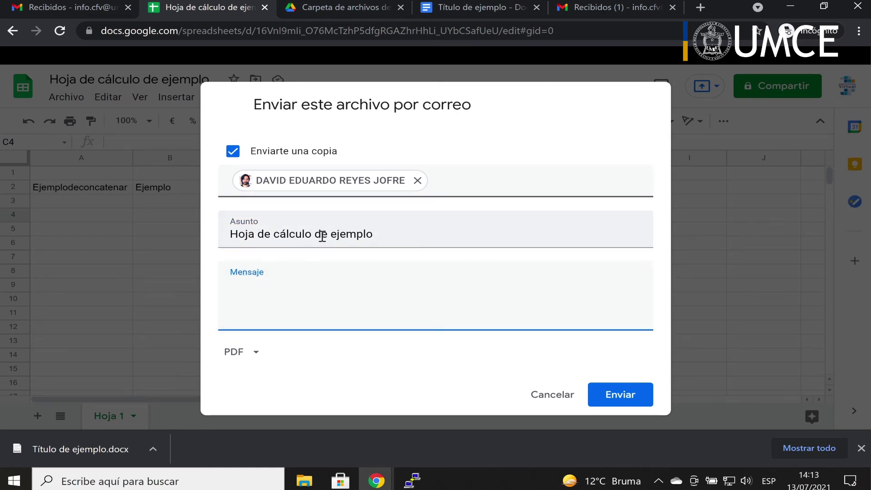
pyautogui.write('men')
pyautogui.write('s')
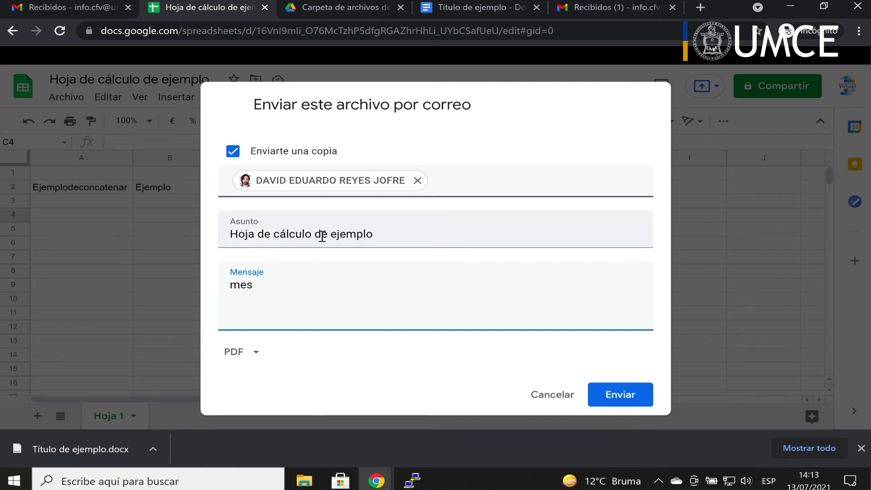
pyautogui.write('aje de prueba')
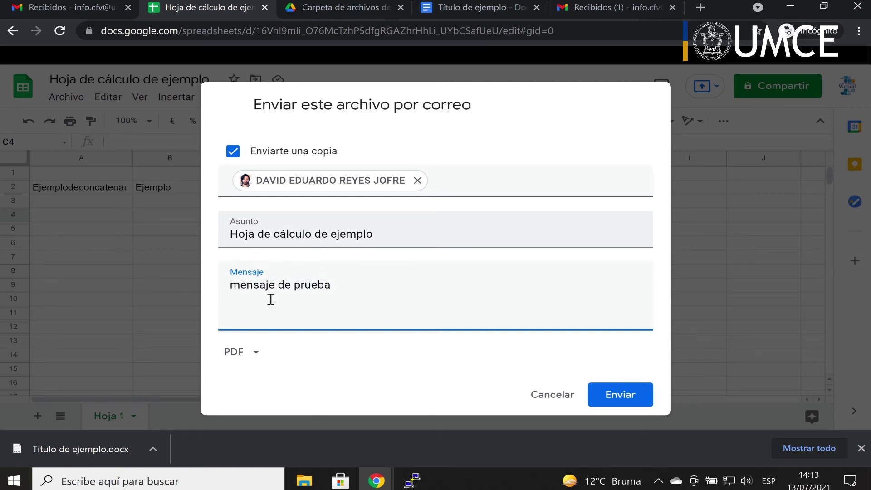
# Set the attachment format to Microsoft Excel and send the e-mail.
pyautogui.click(251, 358)
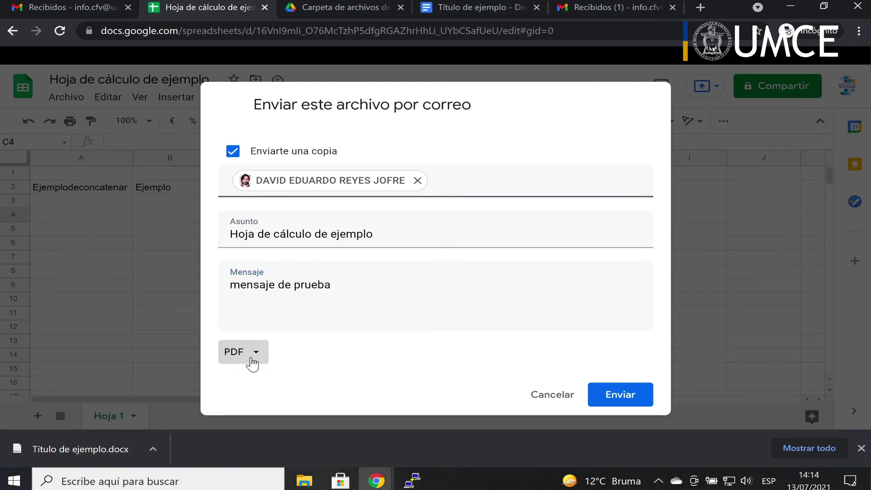
pyautogui.click(252, 359)
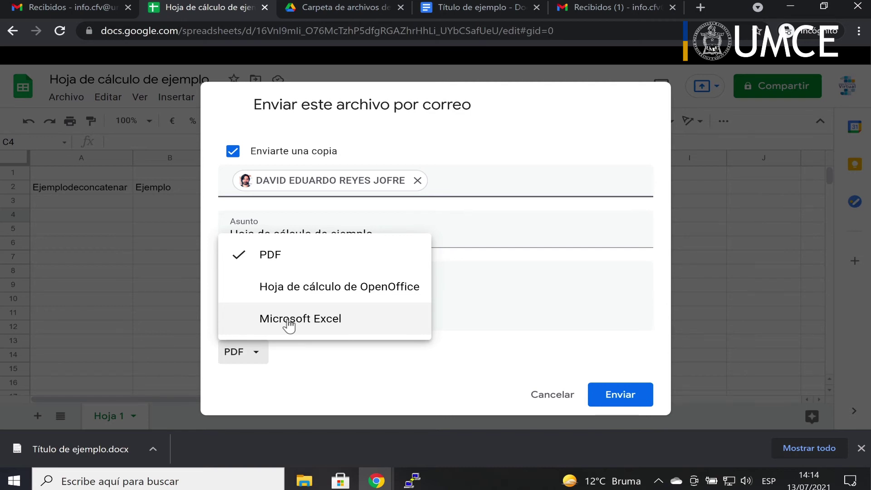
pyautogui.click(342, 320)
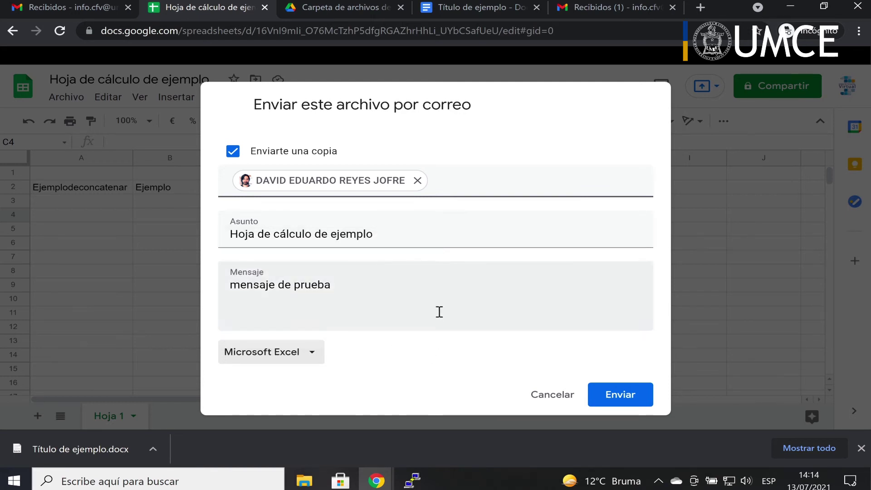
pyautogui.click(454, 288)
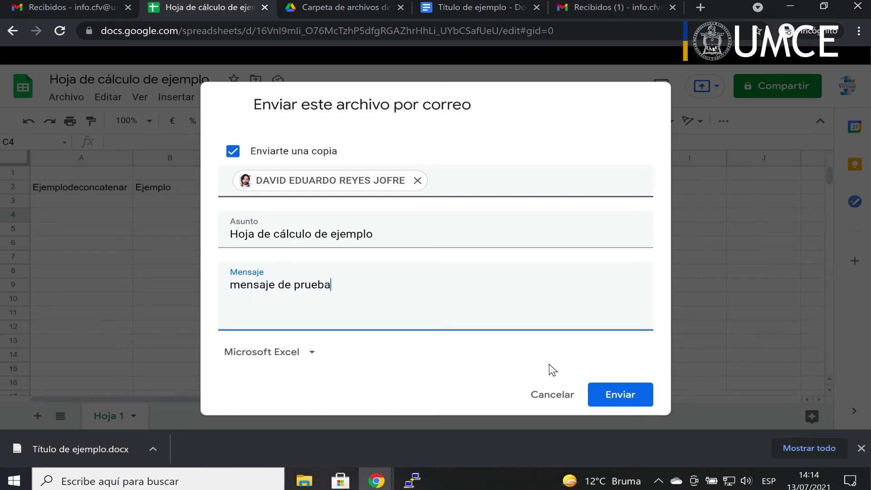
pyautogui.click(619, 396)
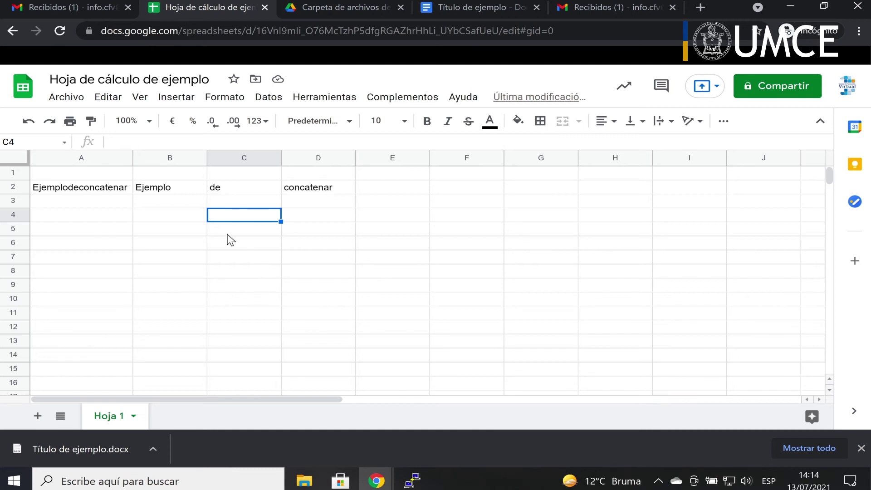
# Switch to Gmail, open the new "Hoja de cálculo de ejemplo" message and read through it to its attachment.
pyautogui.click(67, 7)
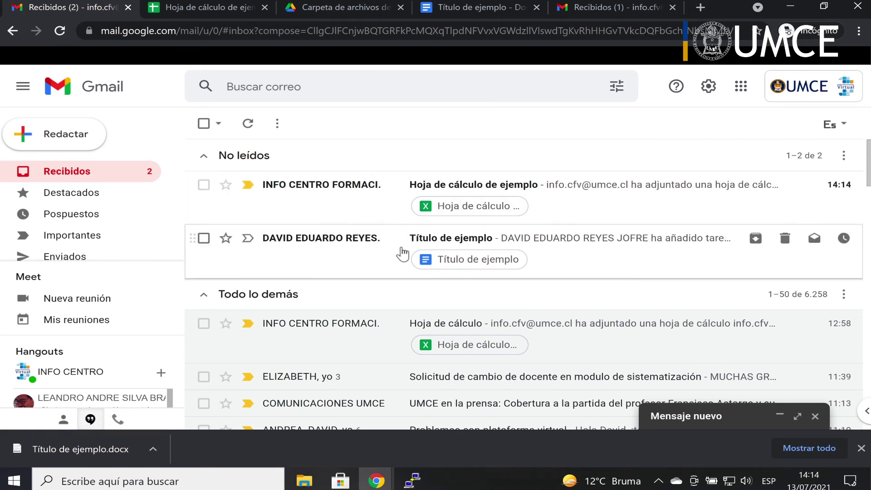
pyautogui.click(331, 196)
pyautogui.scroll(-2, 493, 253)
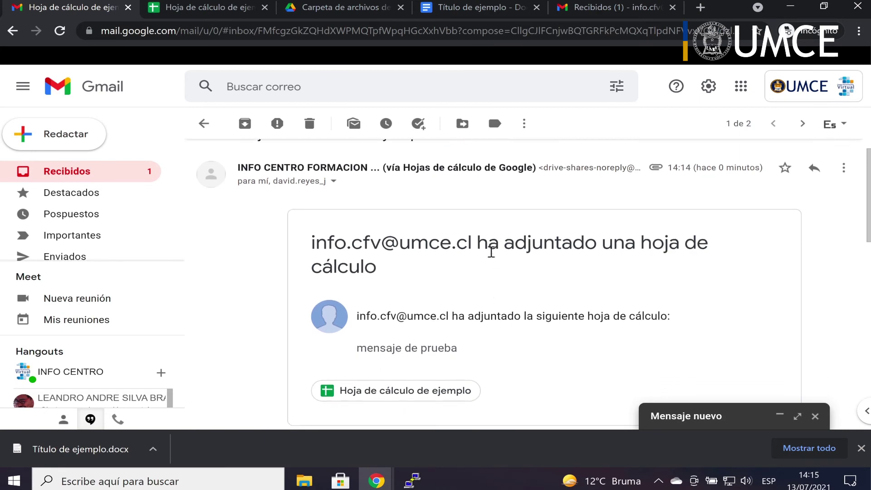
pyautogui.scroll(2, 510, 234)
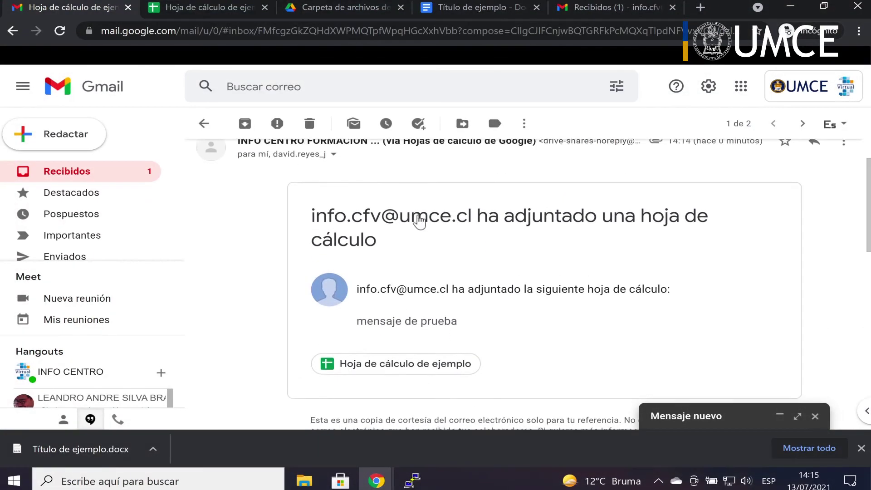
pyautogui.scroll(-1, 641, 248)
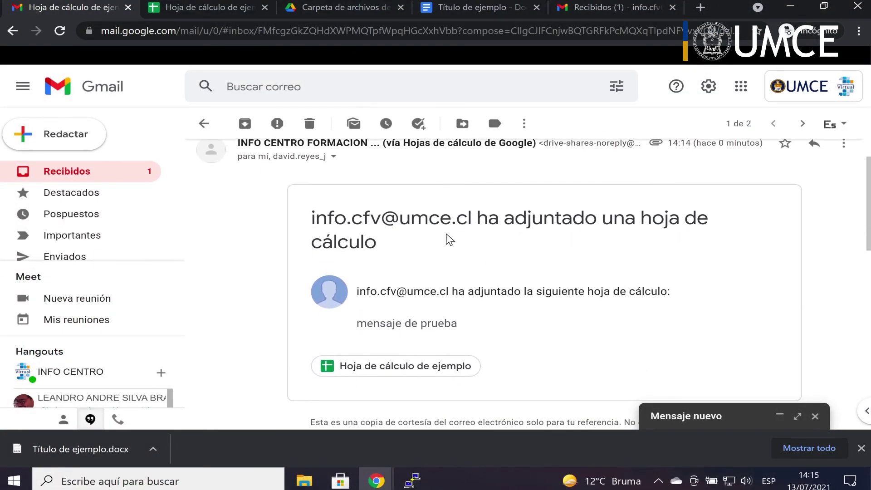
pyautogui.scroll(-3, 428, 251)
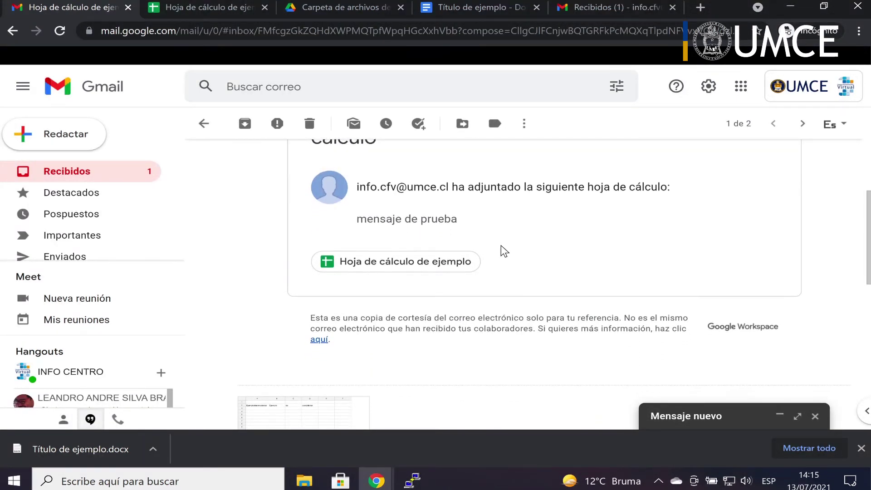
pyautogui.scroll(-3, 501, 245)
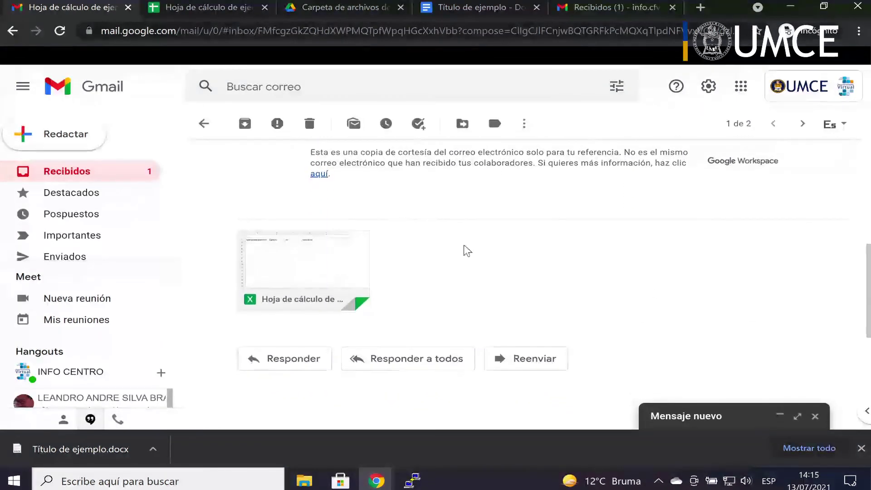
# Open the attached "Hoja de cálculo de ejemplo.xlsx" for editing in Google Sheets.
pyautogui.moveTo(281, 249)
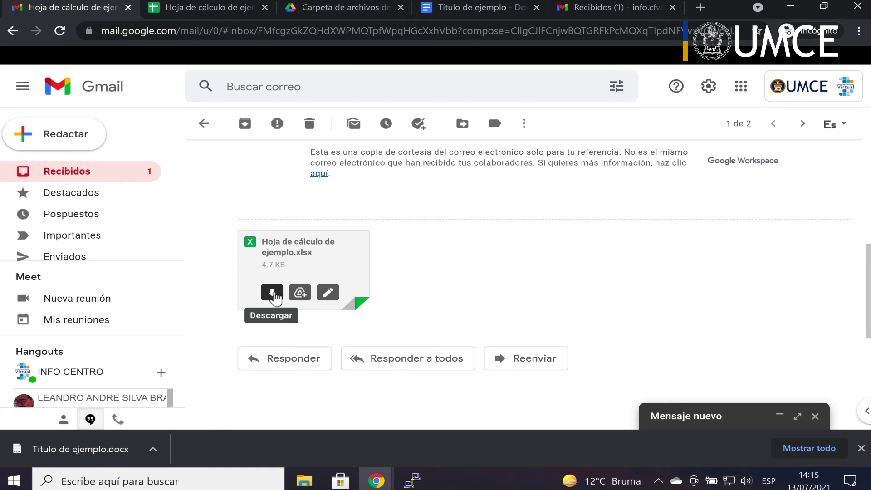
pyautogui.click(328, 295)
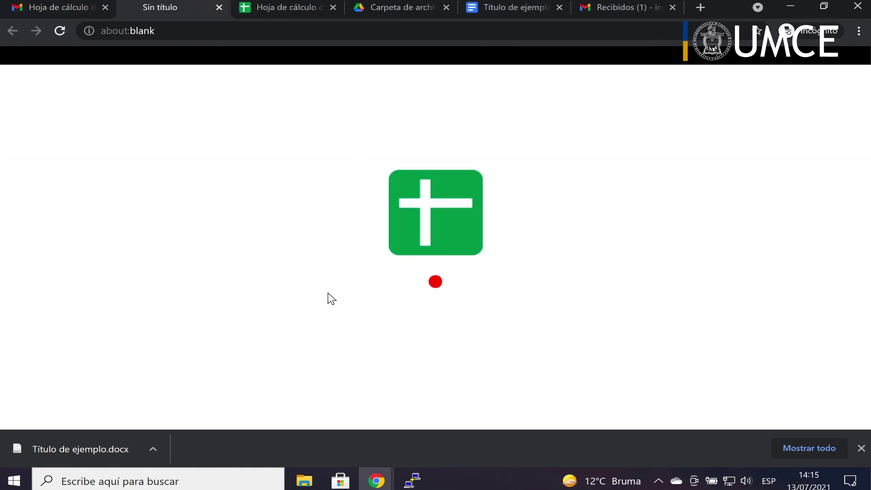
# Close the original spreadsheet and the browser's downloads bar, and return to the Gmail message.
pyautogui.click(334, 7)
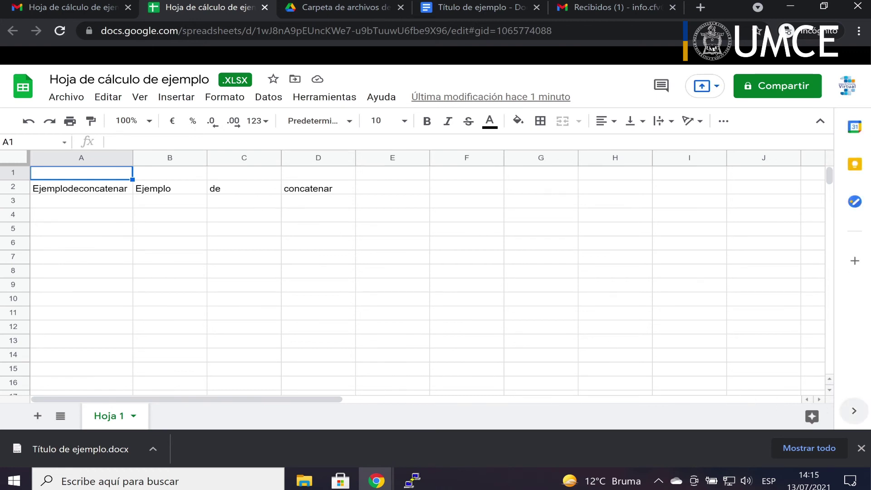
pyautogui.click(861, 448)
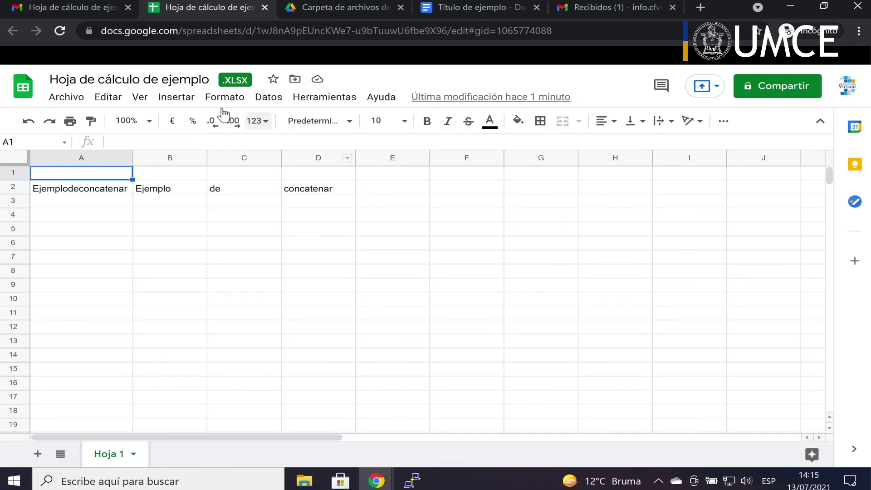
pyautogui.click(65, 6)
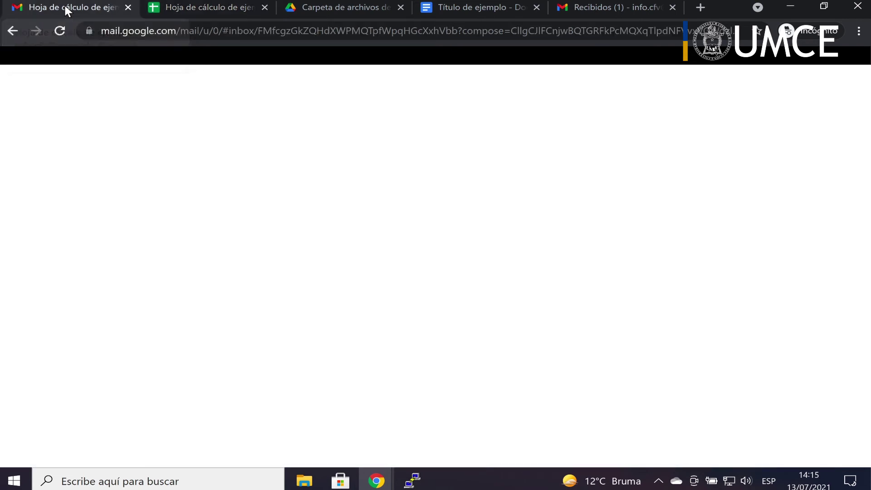